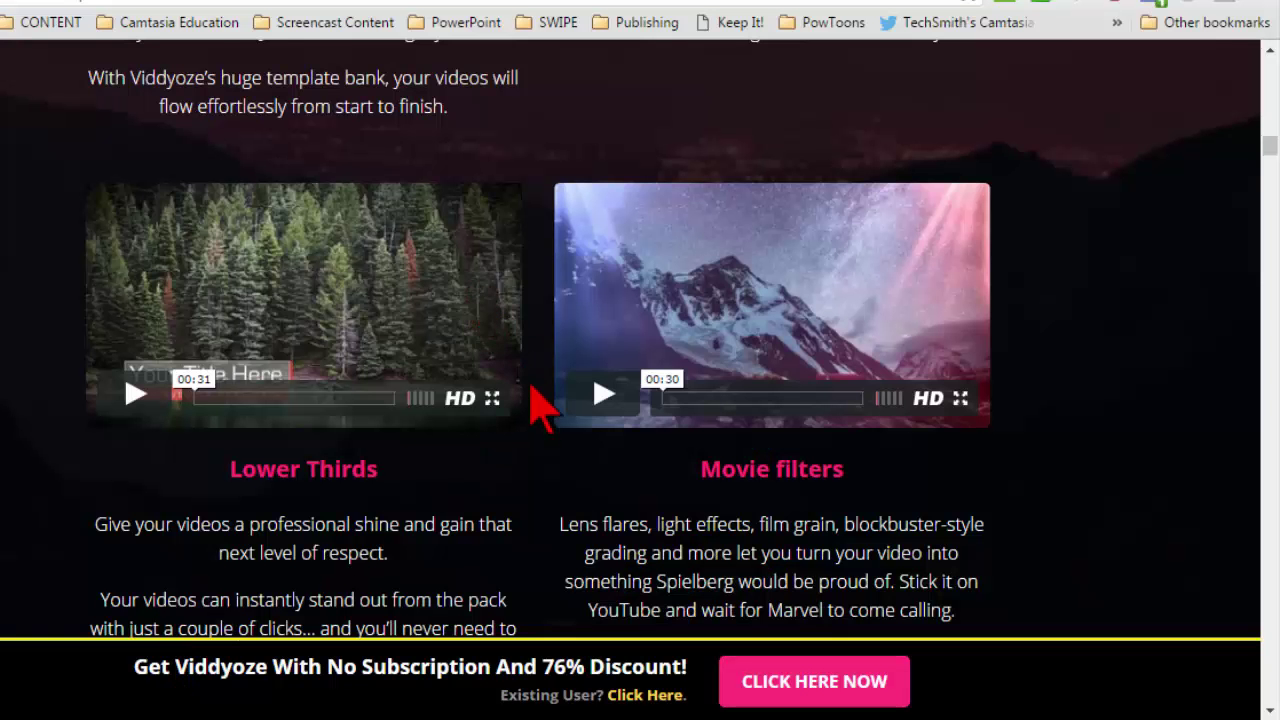
pyautogui.scroll(5, 540, 405)
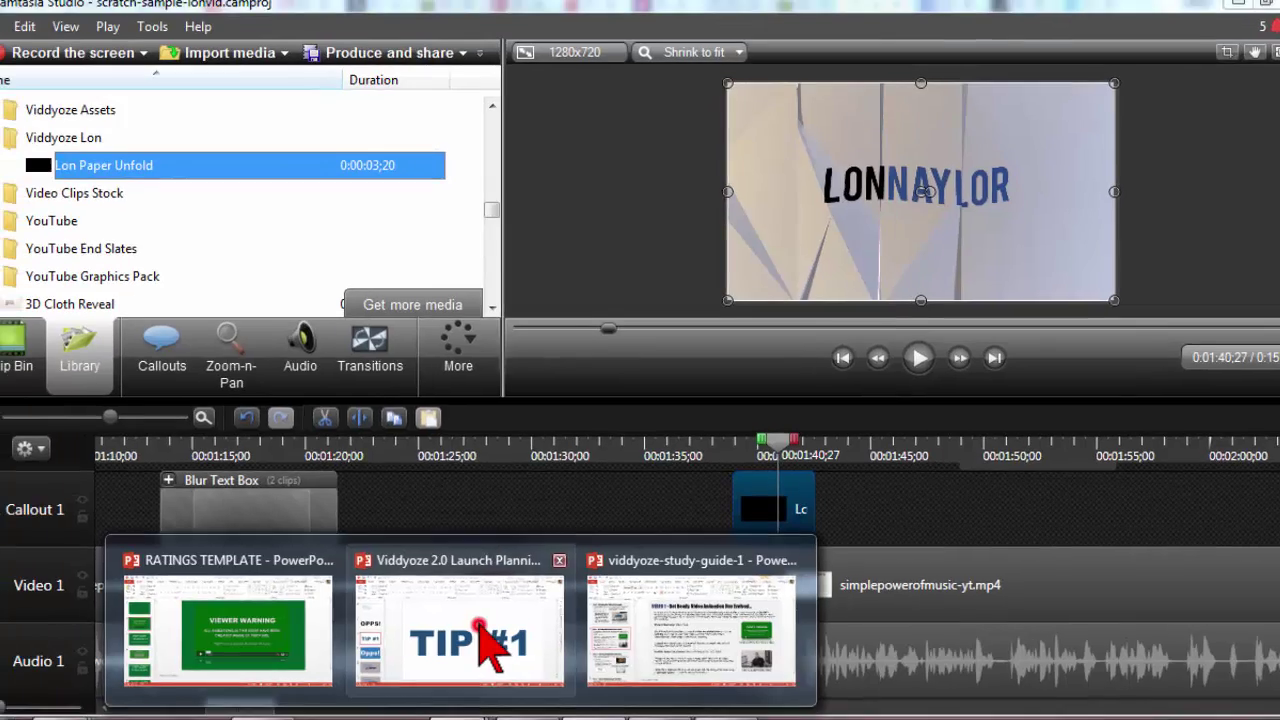
# Switch to the Viddyoze 2.0 Launch Planning presentation in PowerPoint and move the TIP #1 text box slightly higher on slide 20
pyautogui.click(463, 617)
pyautogui.click(552, 437)
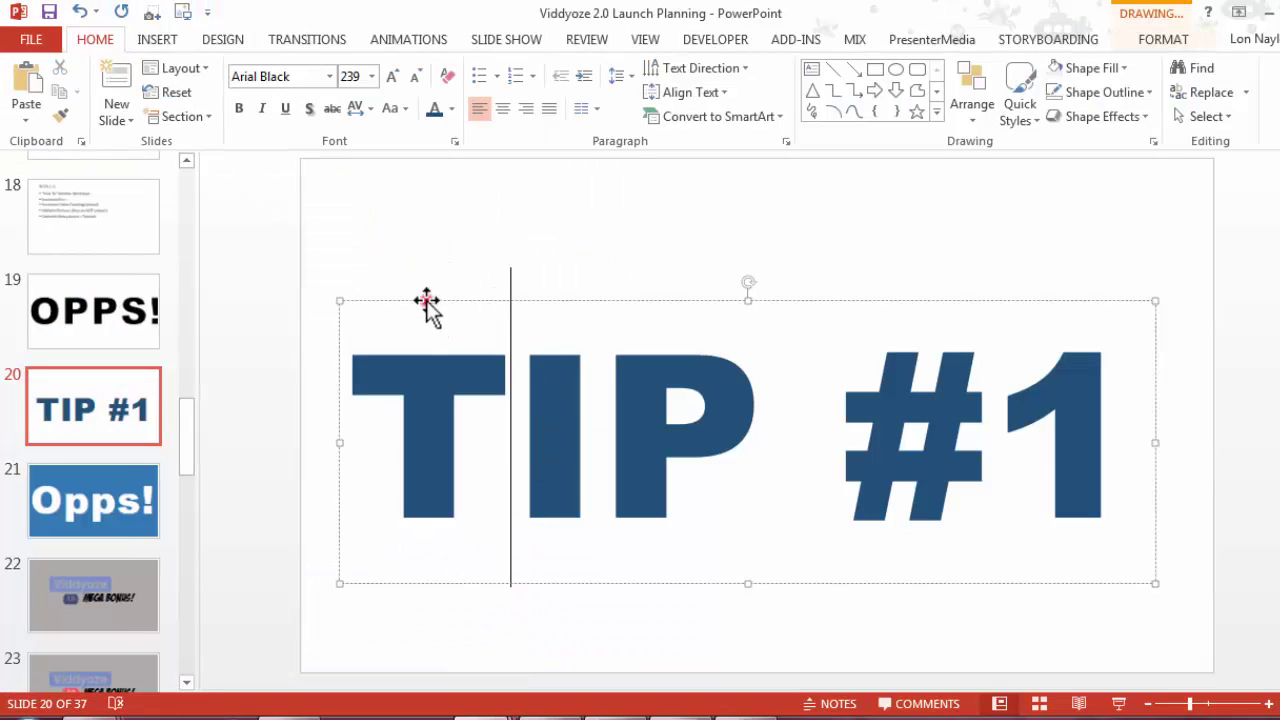
pyautogui.moveTo(427, 303); pyautogui.dragTo(418, 256)
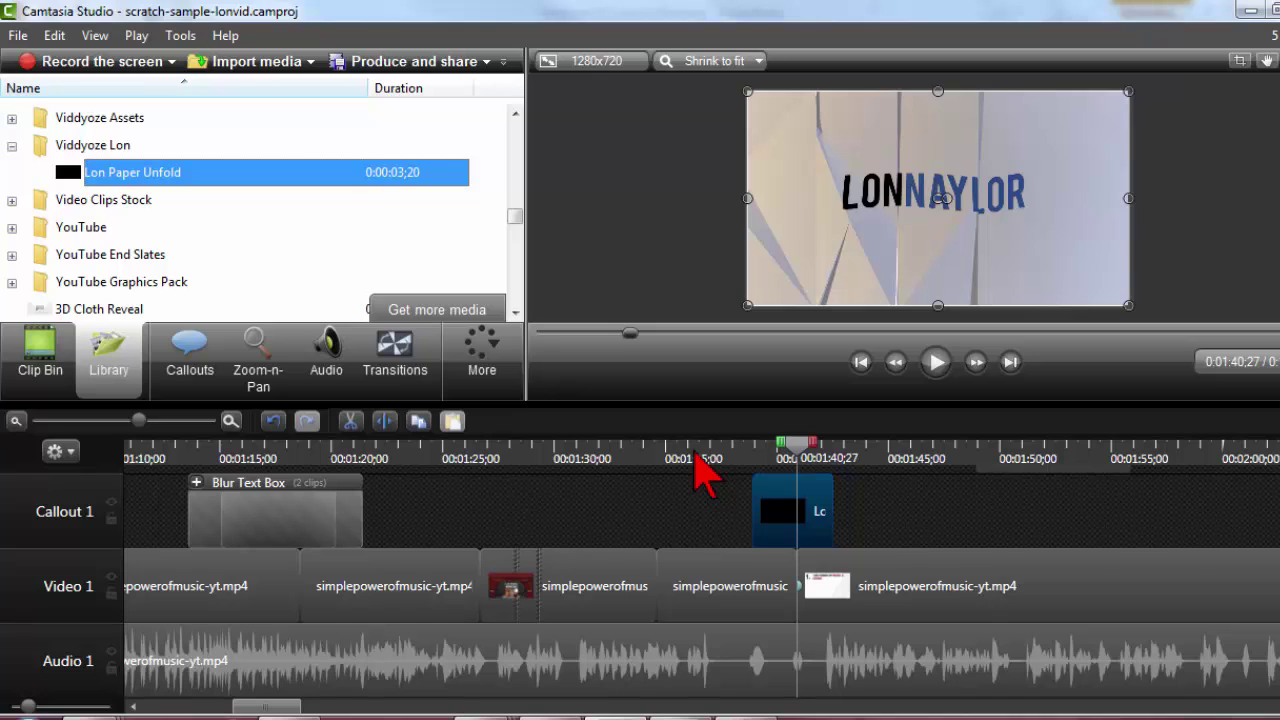
# Switch to Camtasia Studio and scrub the timeline across the paper unfold clip from about 1:36 to 1:43
pyautogui.click(696, 456)
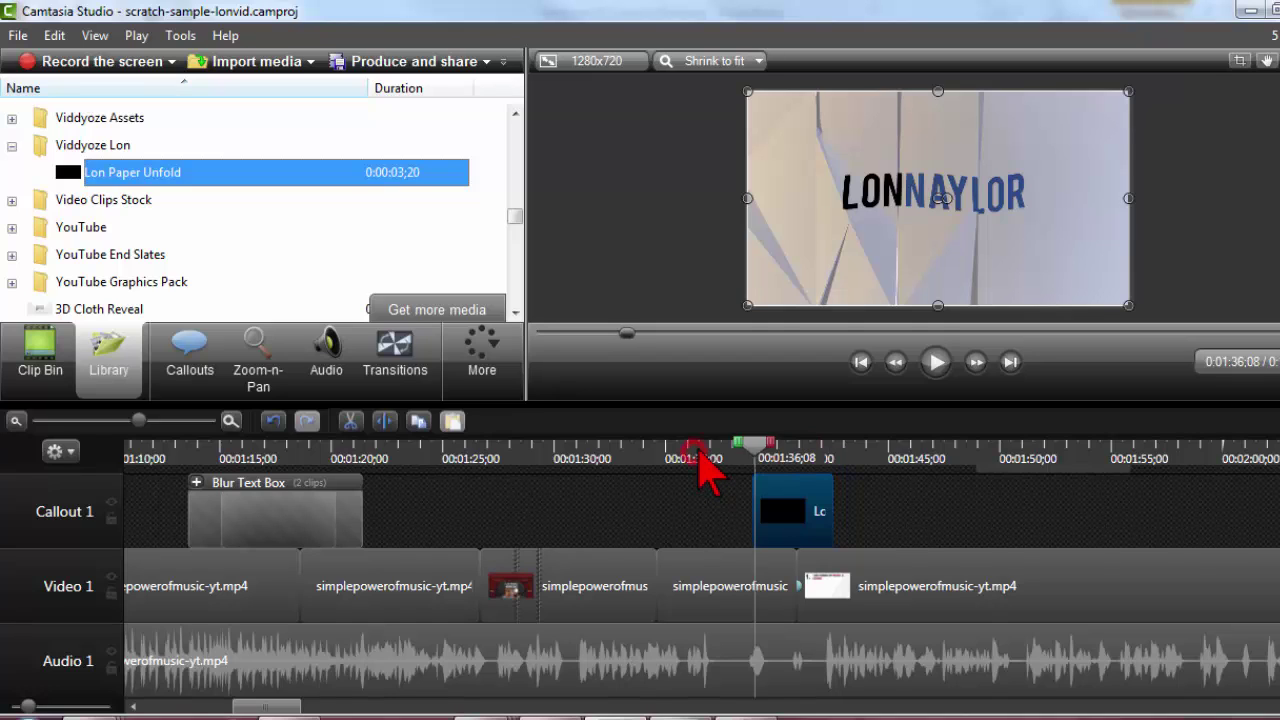
pyautogui.moveTo(698, 455); pyautogui.dragTo(848, 455)
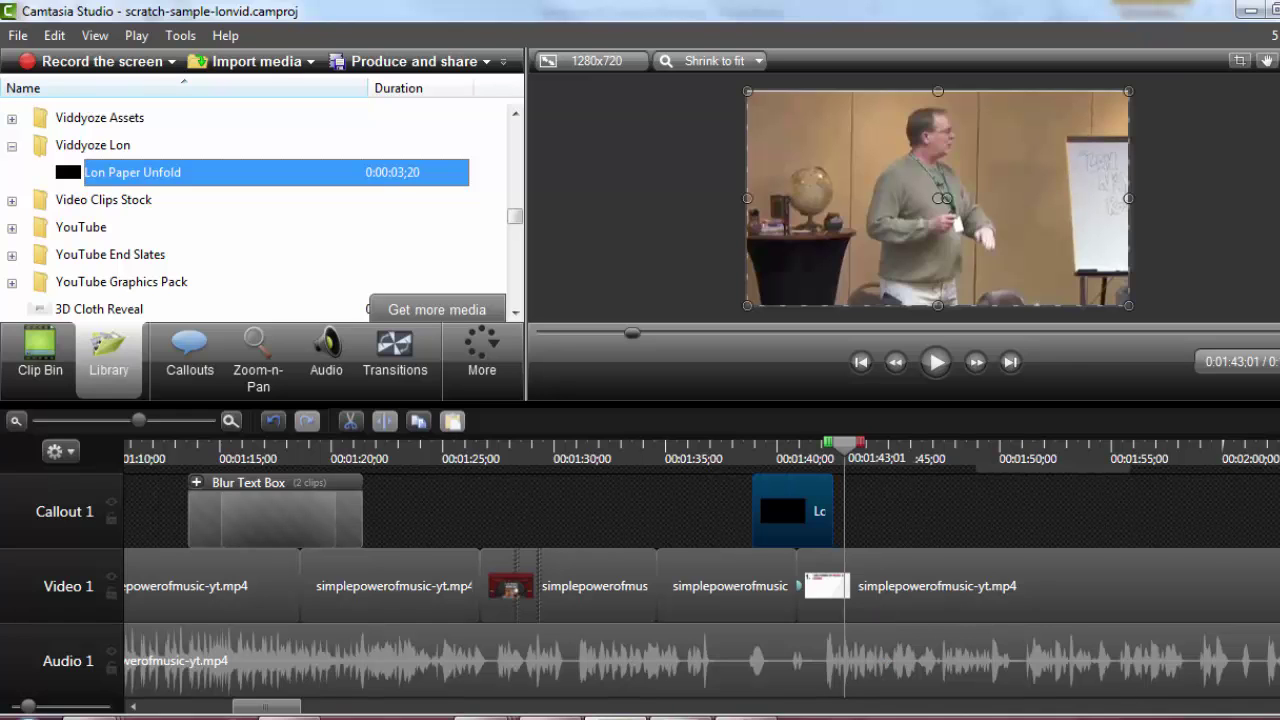
# Switch back to PowerPoint and save the TIP #1 text box as a picture in PNG Portable Network Graphics format, keeping the suggested file name
pyautogui.moveTo(484, 714)
pyautogui.click(500, 660)
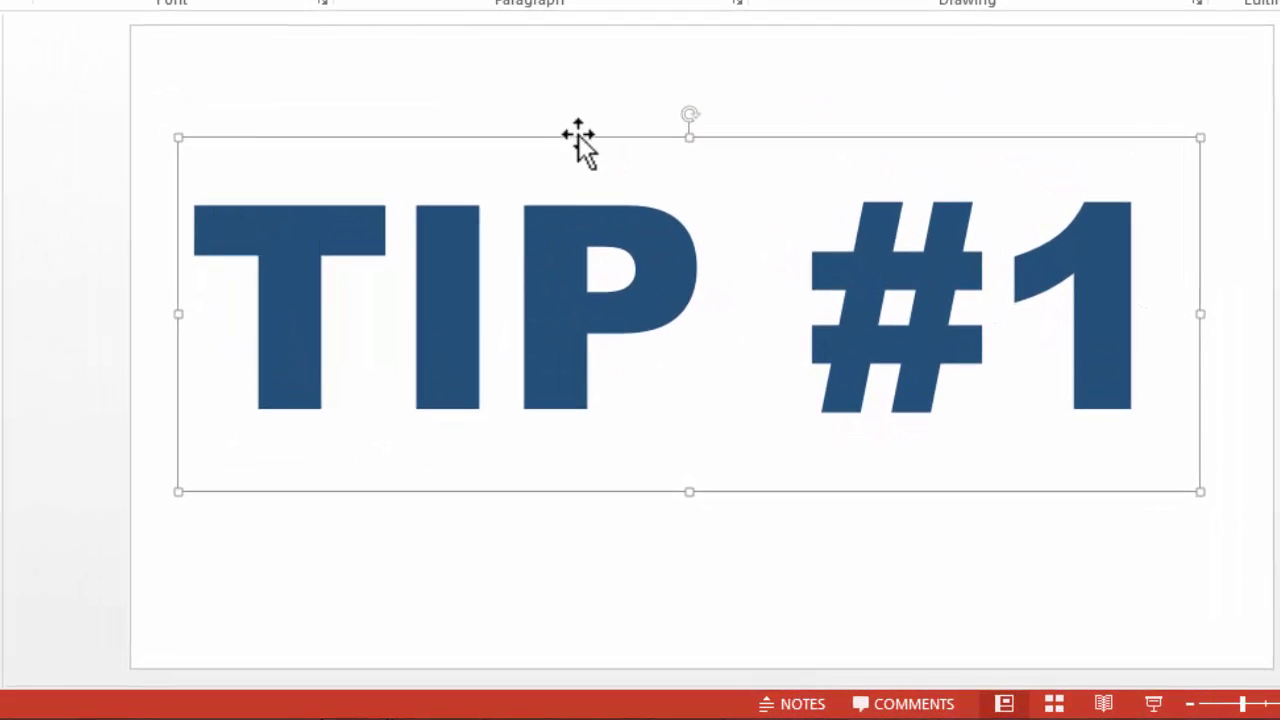
pyautogui.rightClick(576, 140)
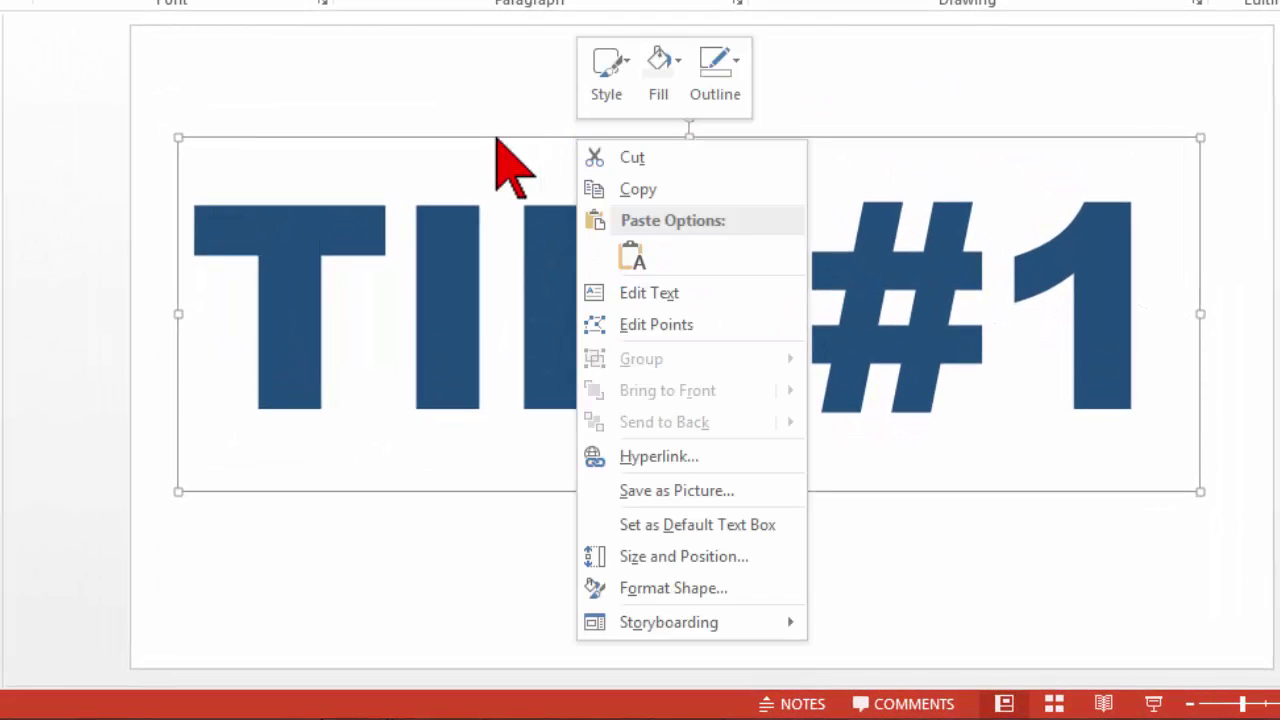
pyautogui.click(762, 490)
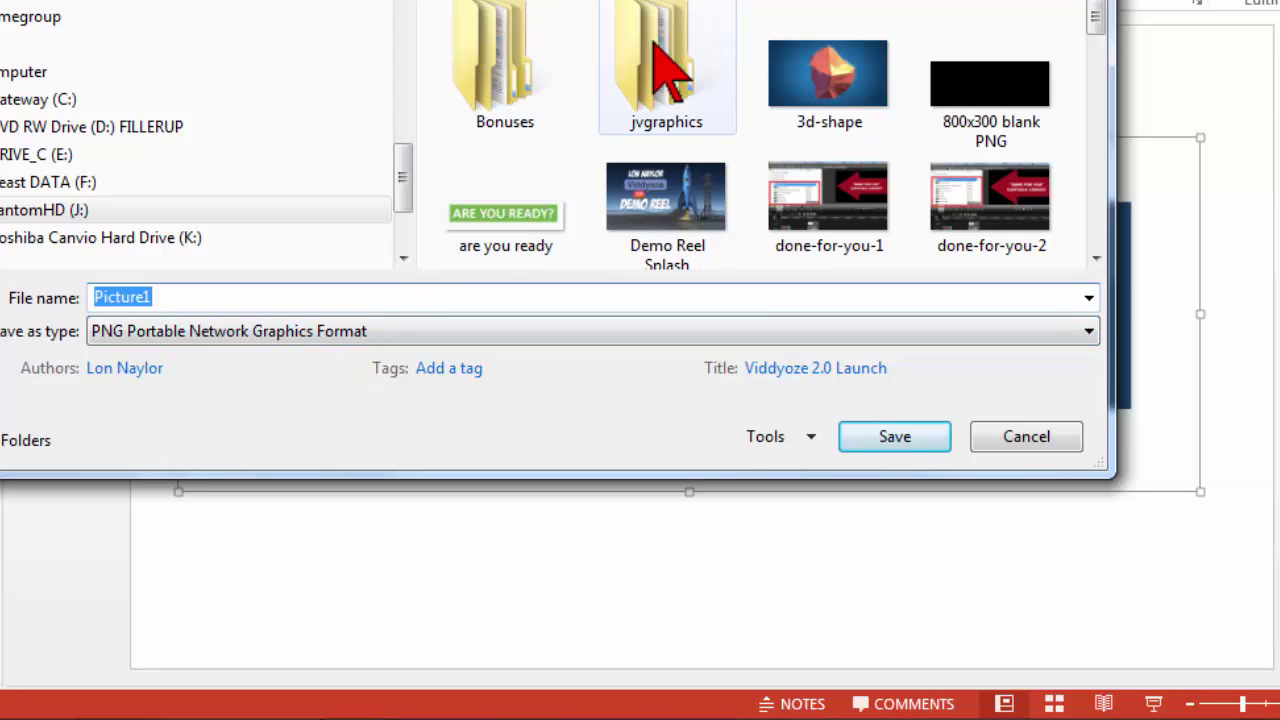
pyautogui.click(120, 333)
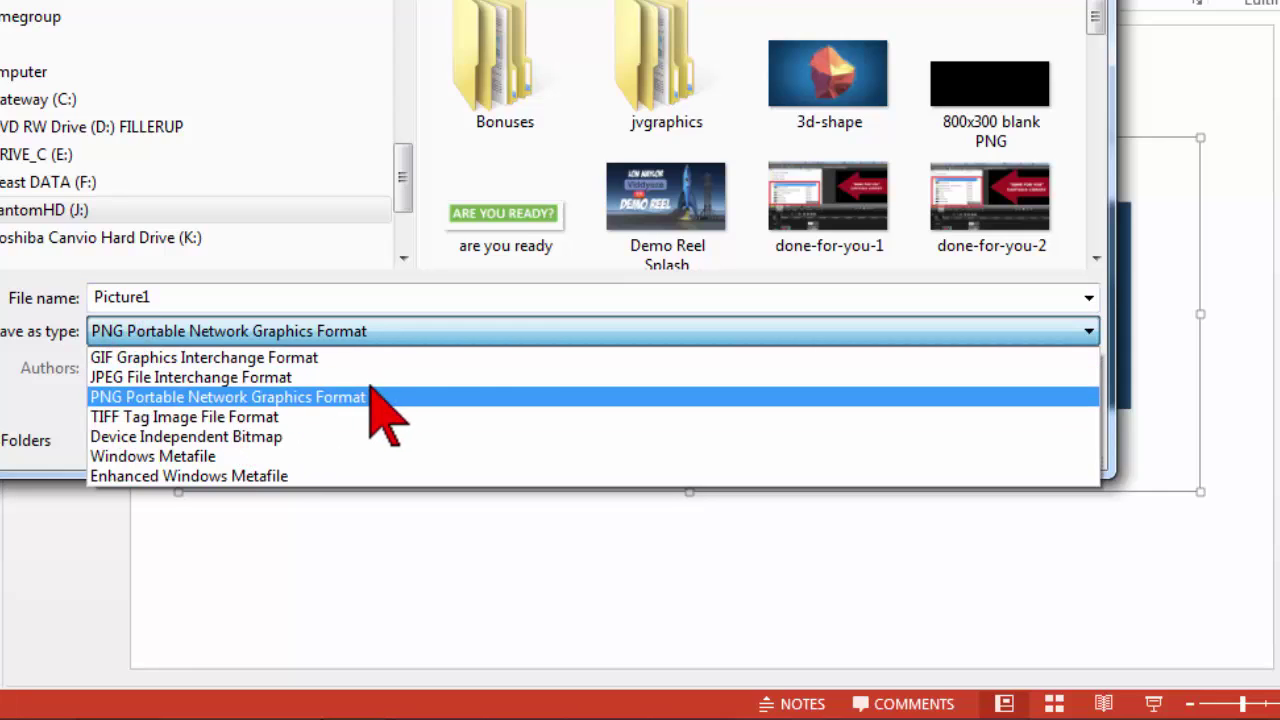
pyautogui.click(348, 331)
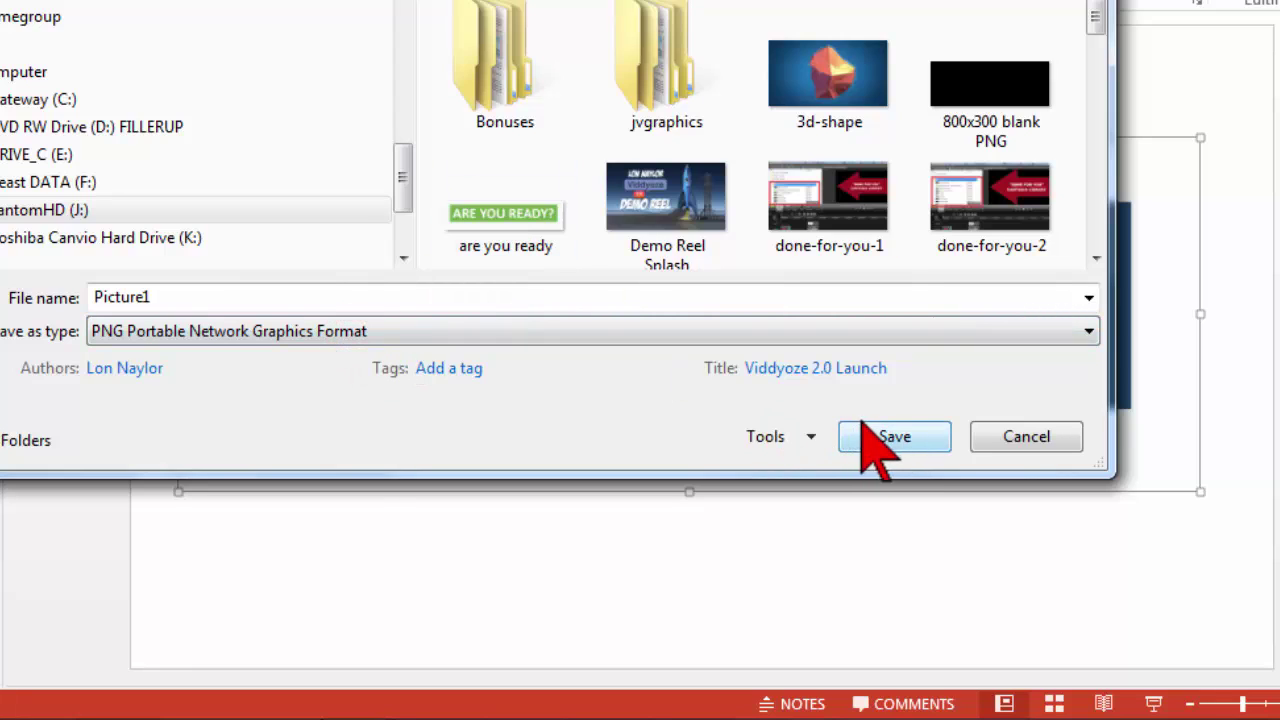
pyautogui.click(905, 438)
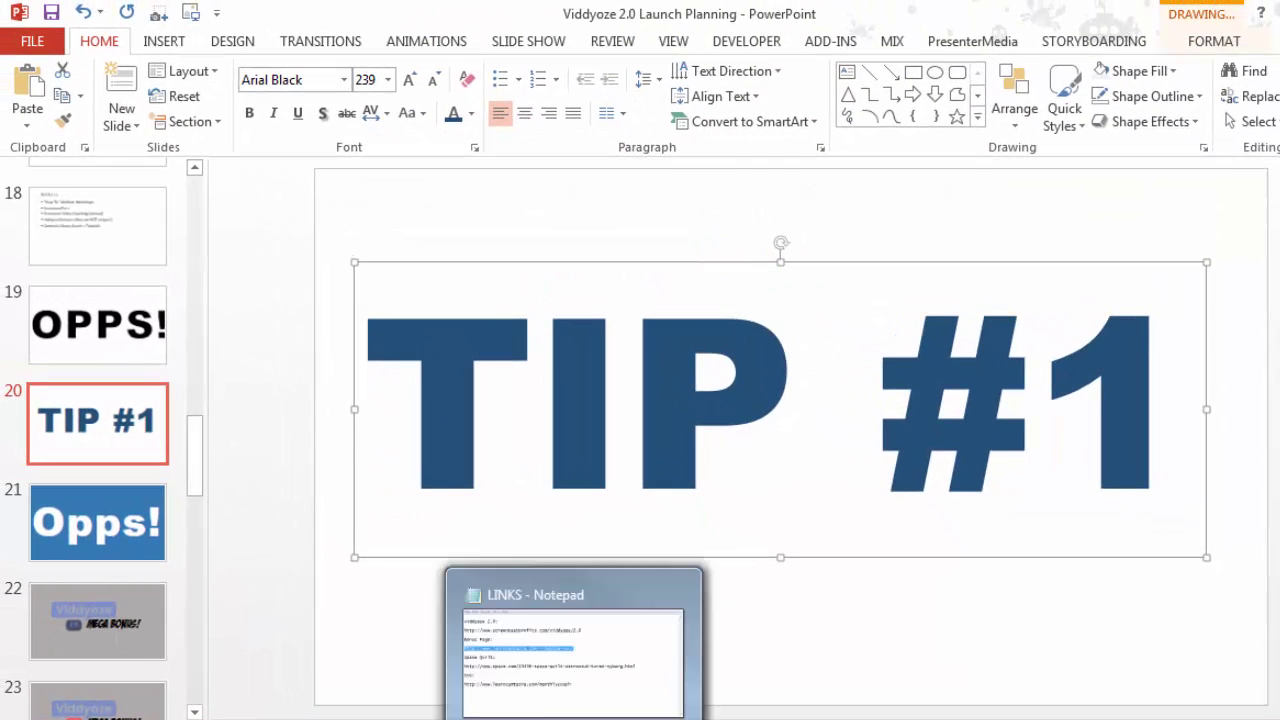
# Switch to the browser, open the Viddyoze template library and start customizing the Bullet Fracture Logo template
pyautogui.click(300, 600)
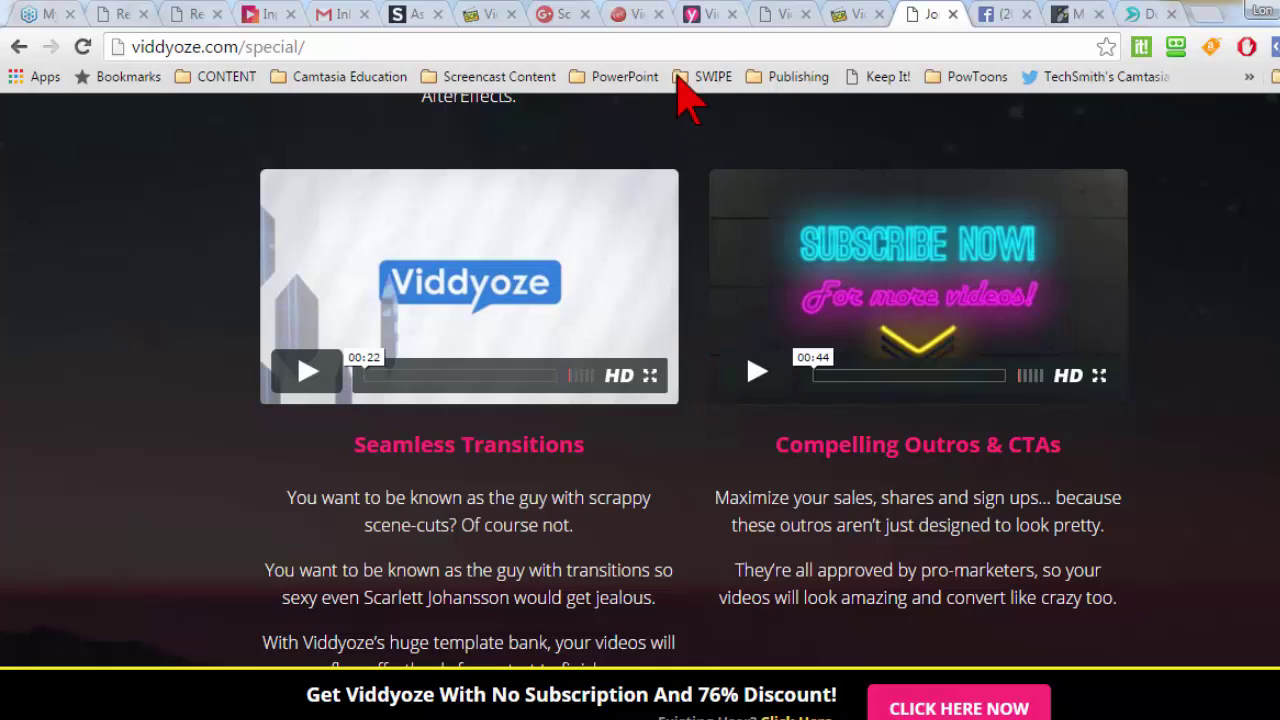
pyautogui.click(694, 18)
pyautogui.click(243, 140)
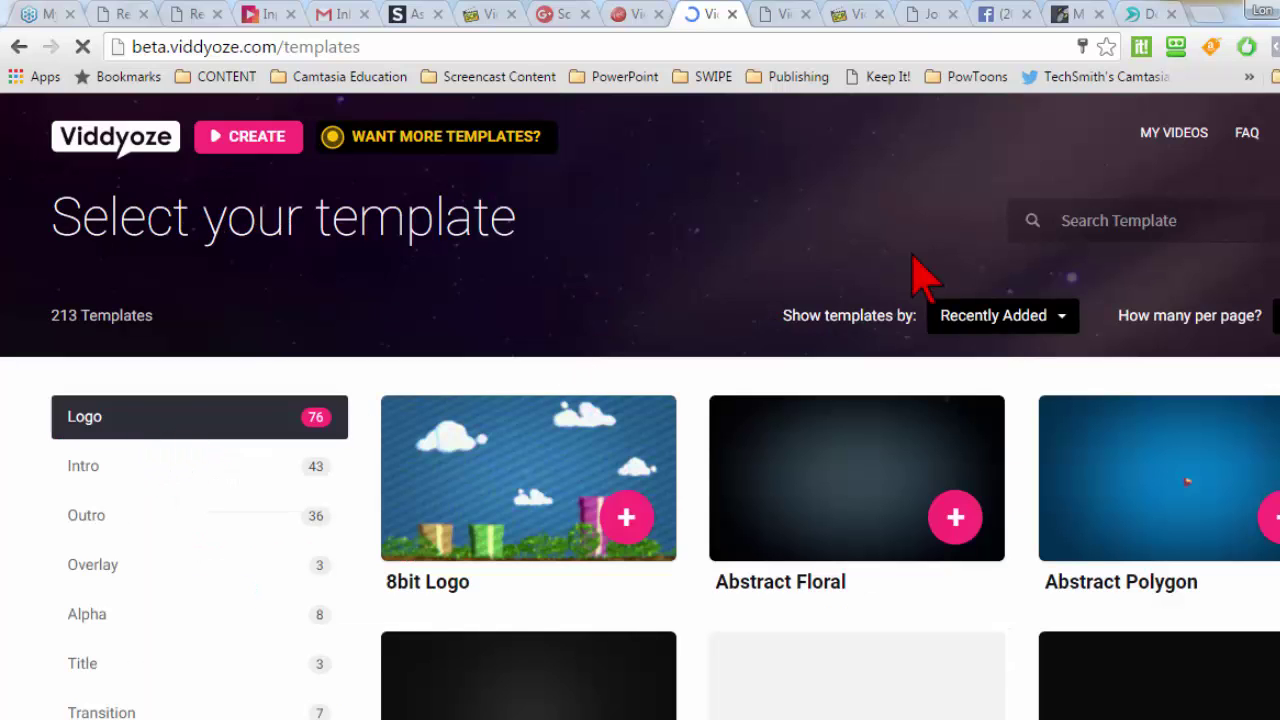
pyautogui.scroll(-3, 720, 245)
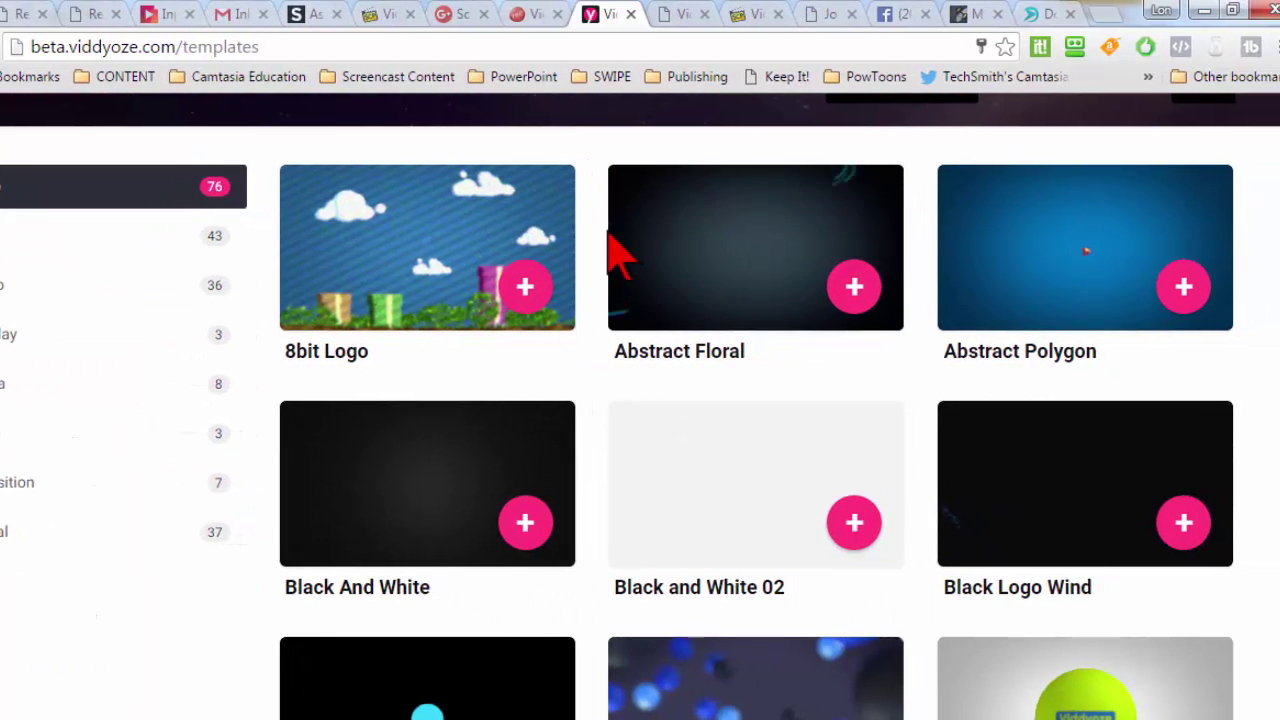
pyautogui.scroll(-3, 610, 255)
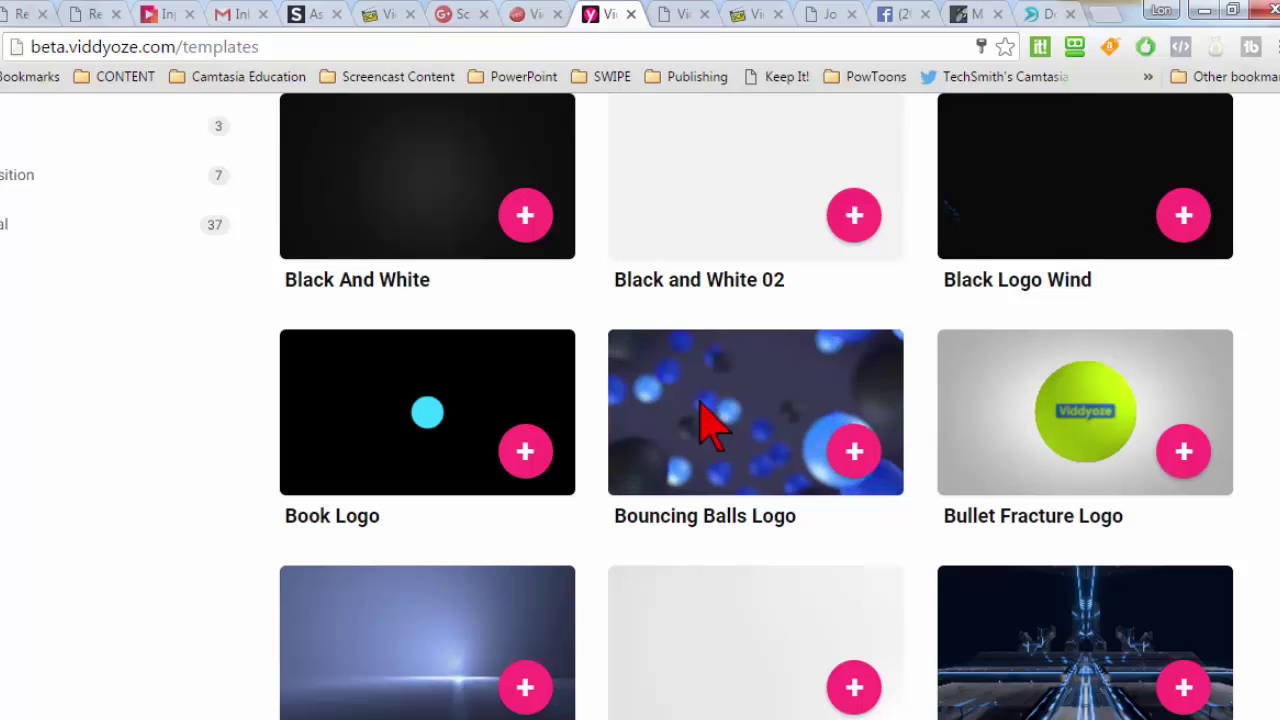
pyautogui.scroll(-1, 1065, 398)
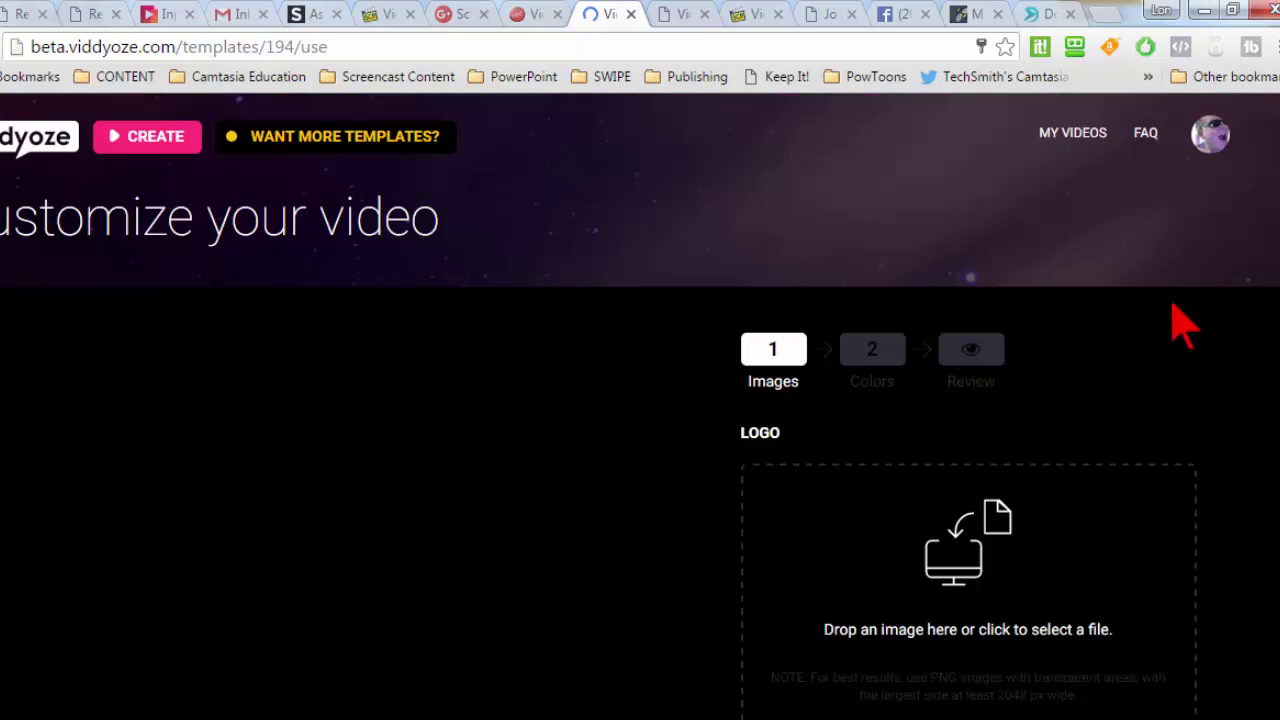
pyautogui.scroll(-3, 1240, 400)
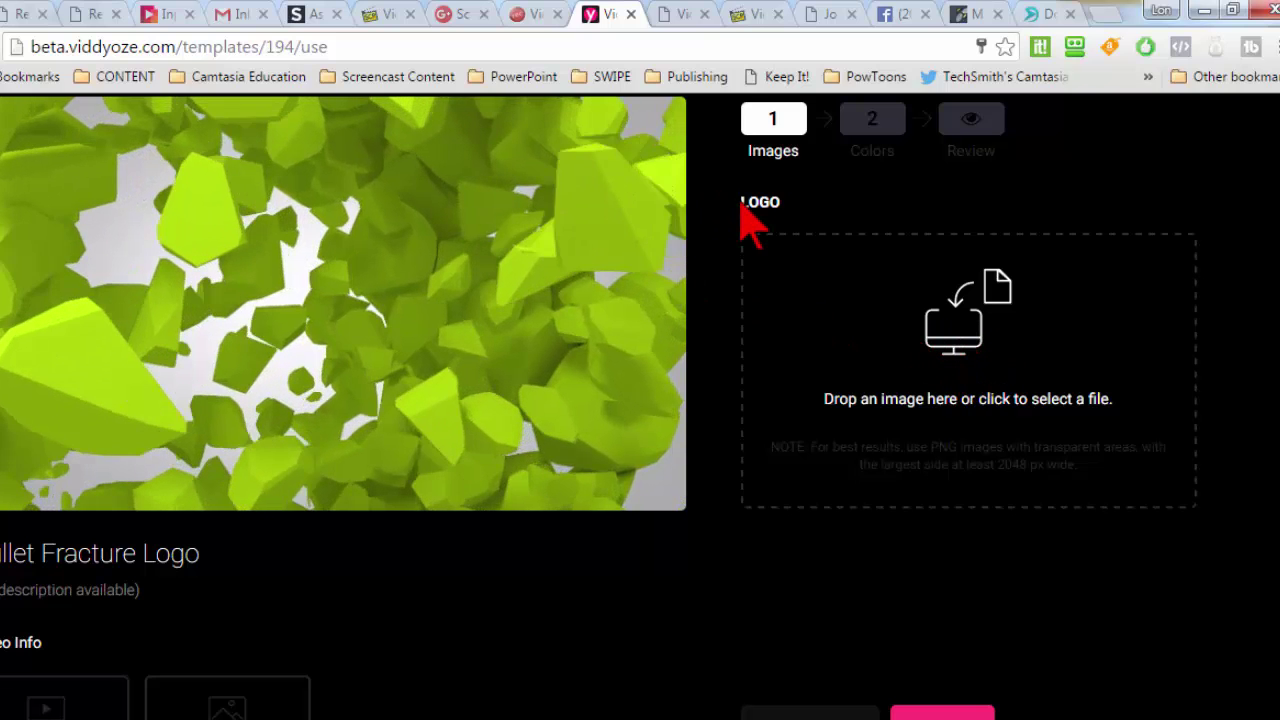
pyautogui.doubleClick(806, 196)
pyautogui.moveTo(749, 194); pyautogui.dragTo(816, 200)
pyautogui.click(816, 200)
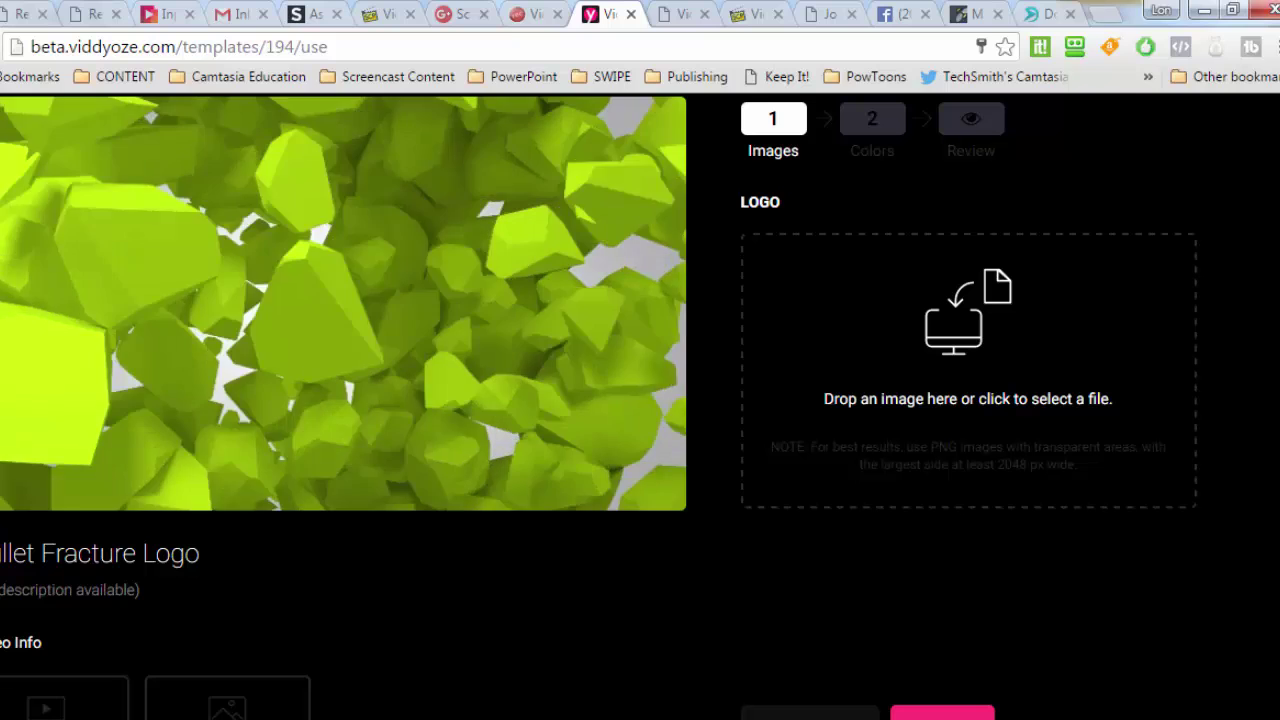
# Return to PowerPoint and check which folder the TIP #1 text box picture is saved in, without saving it again
pyautogui.click(463, 669)
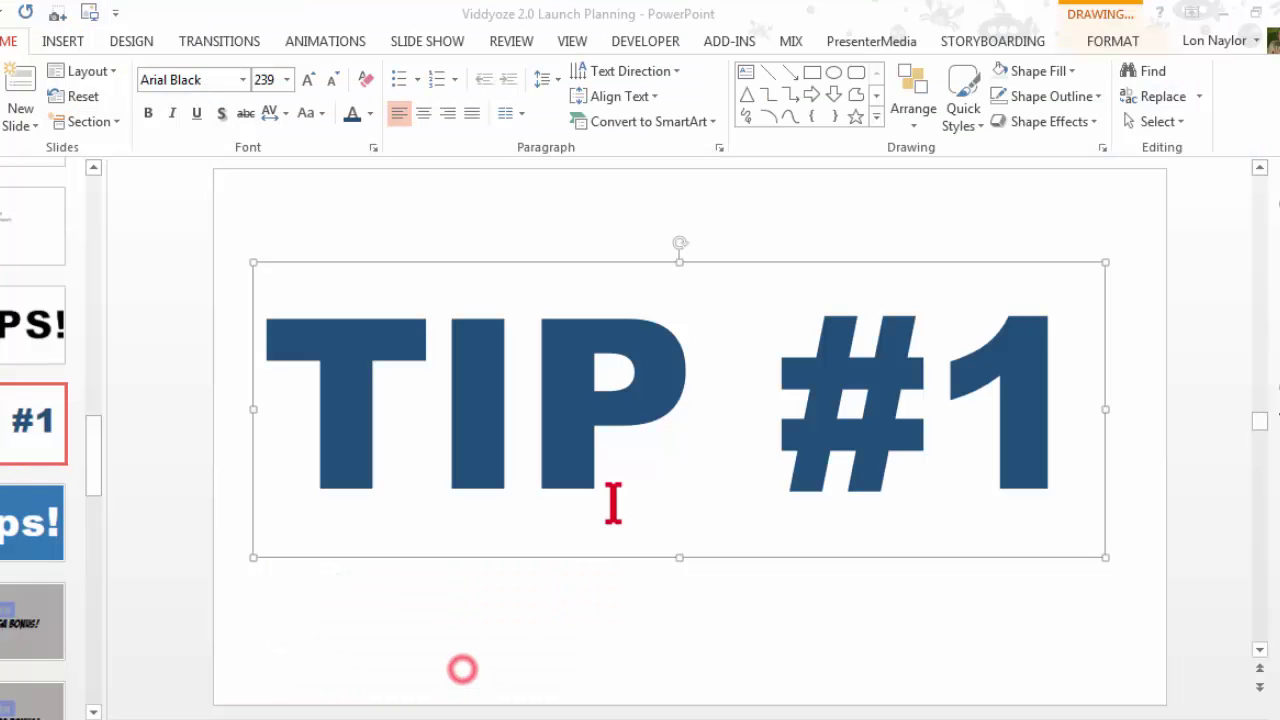
pyautogui.rightClick(713, 261)
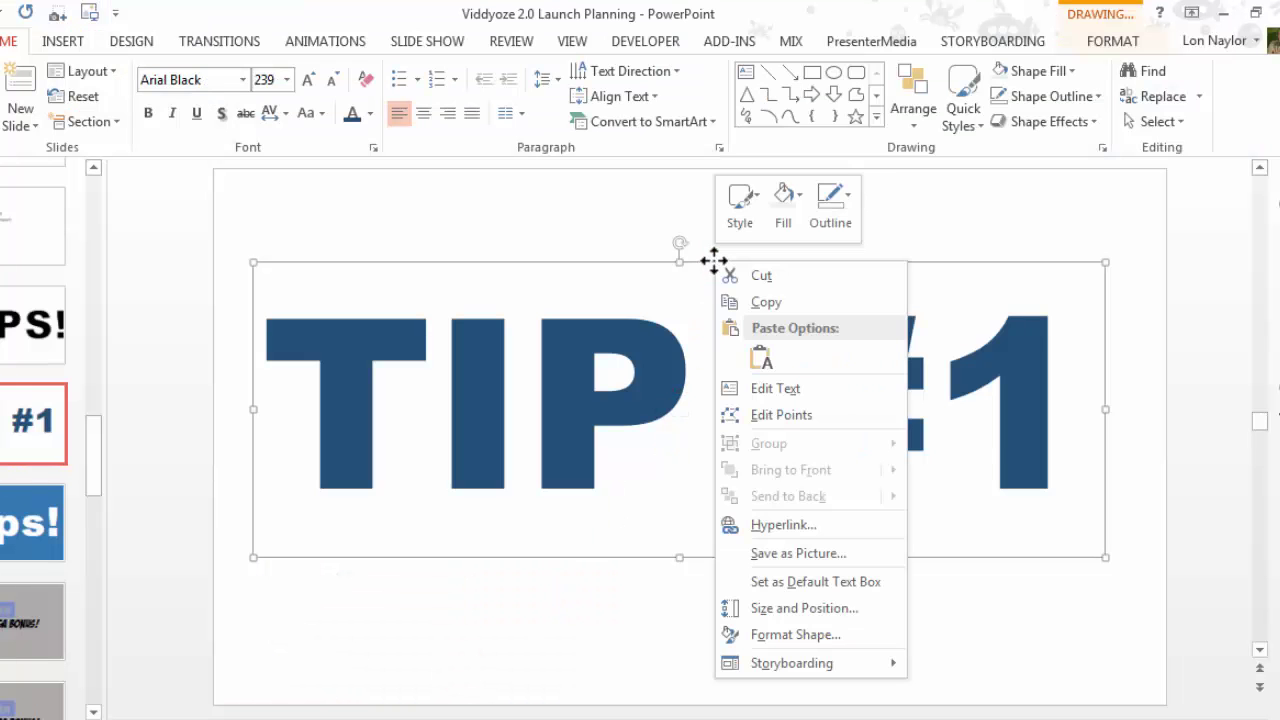
pyautogui.click(798, 553)
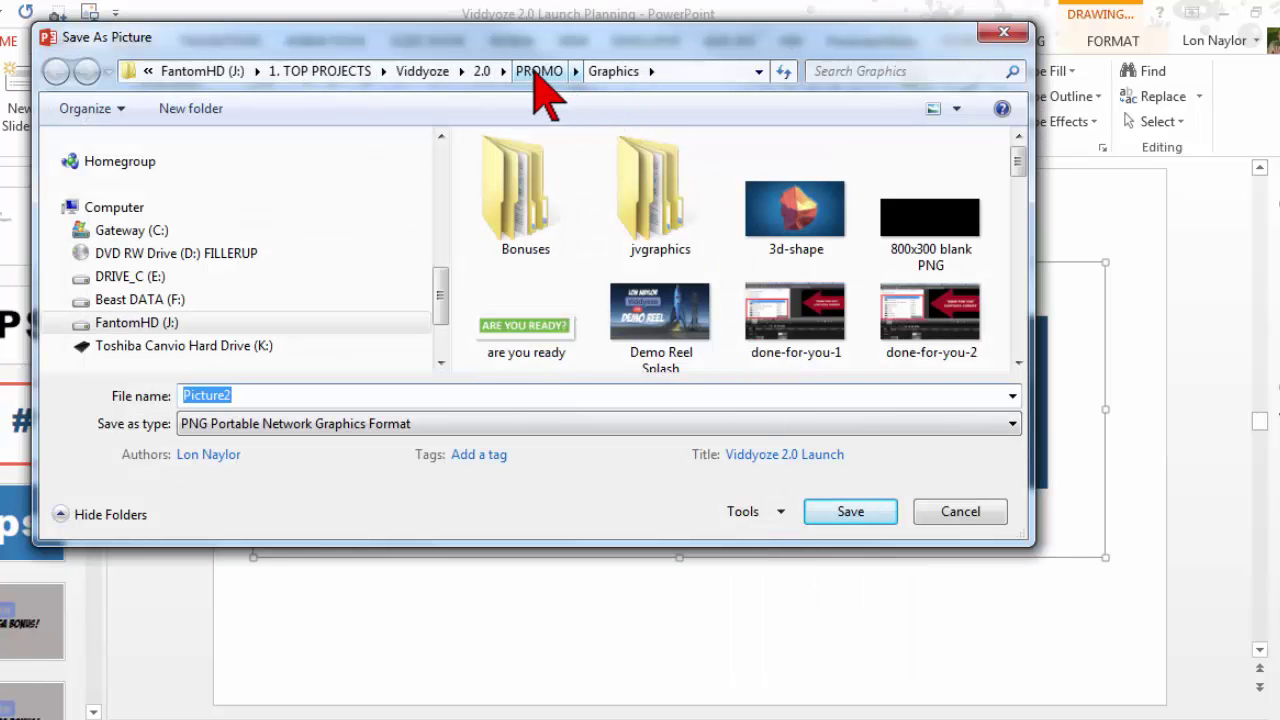
pyautogui.click(935, 510)
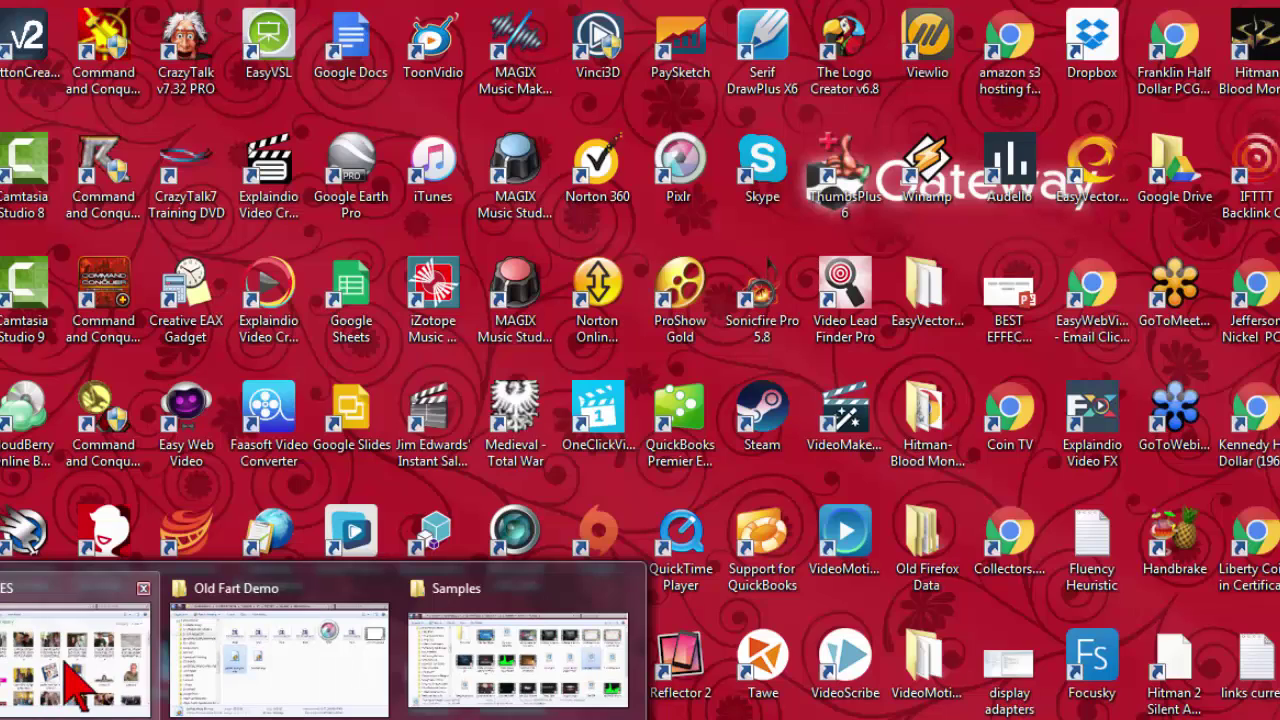
# Open the Graphics folder in File Explorer and select the Picture1 image of the TIP #1 text
pyautogui.click(43, 680)
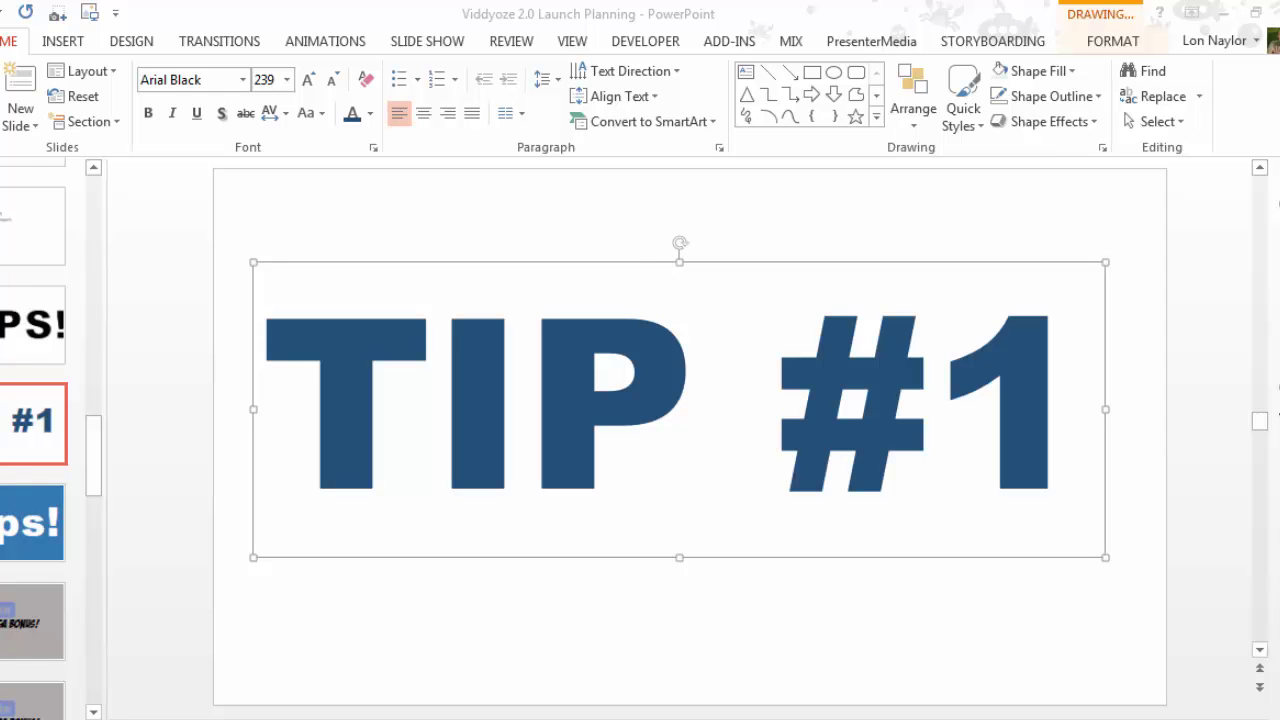
pyautogui.moveTo(1270, 240); pyautogui.dragTo(737, 93)
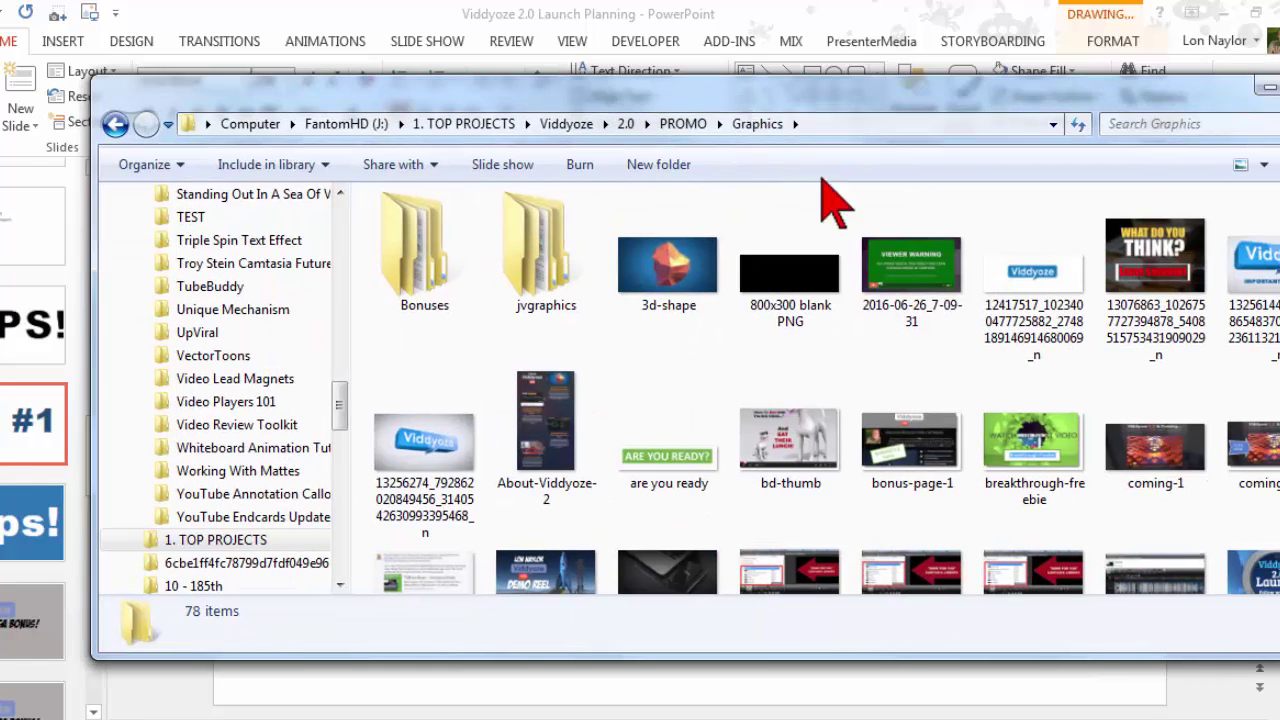
pyautogui.scroll(-10, 855, 400)
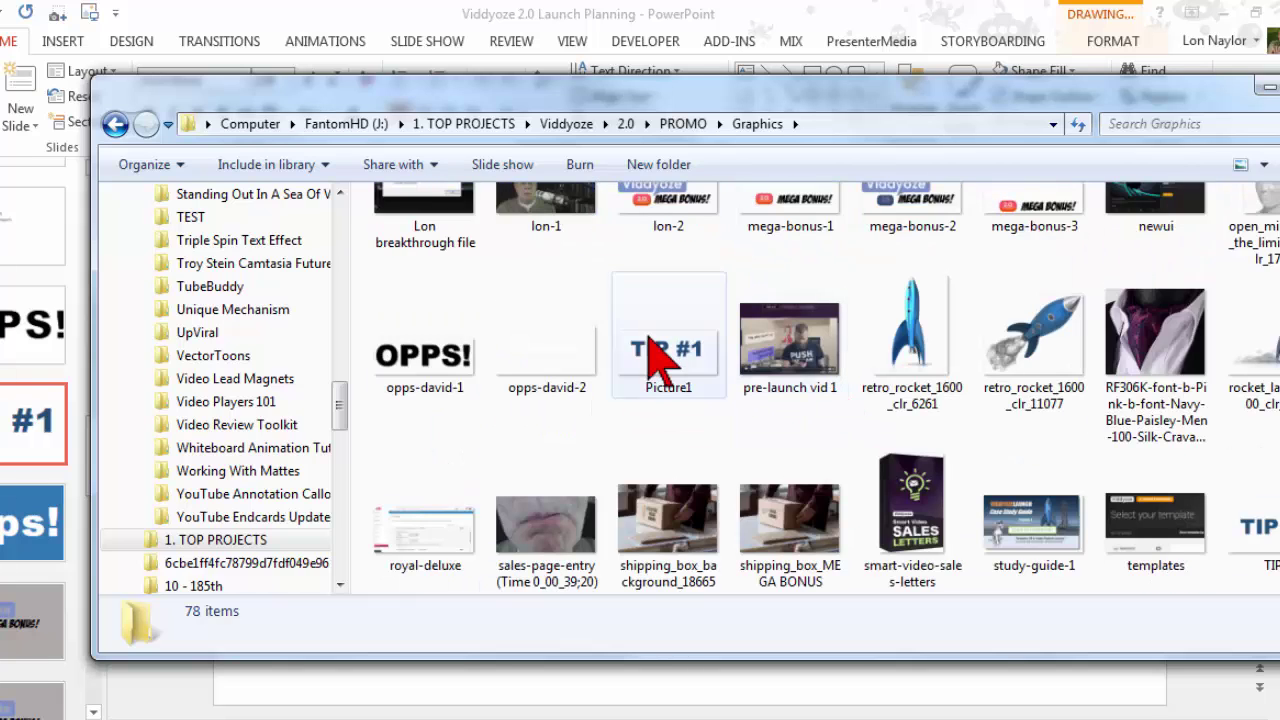
pyautogui.click(648, 352)
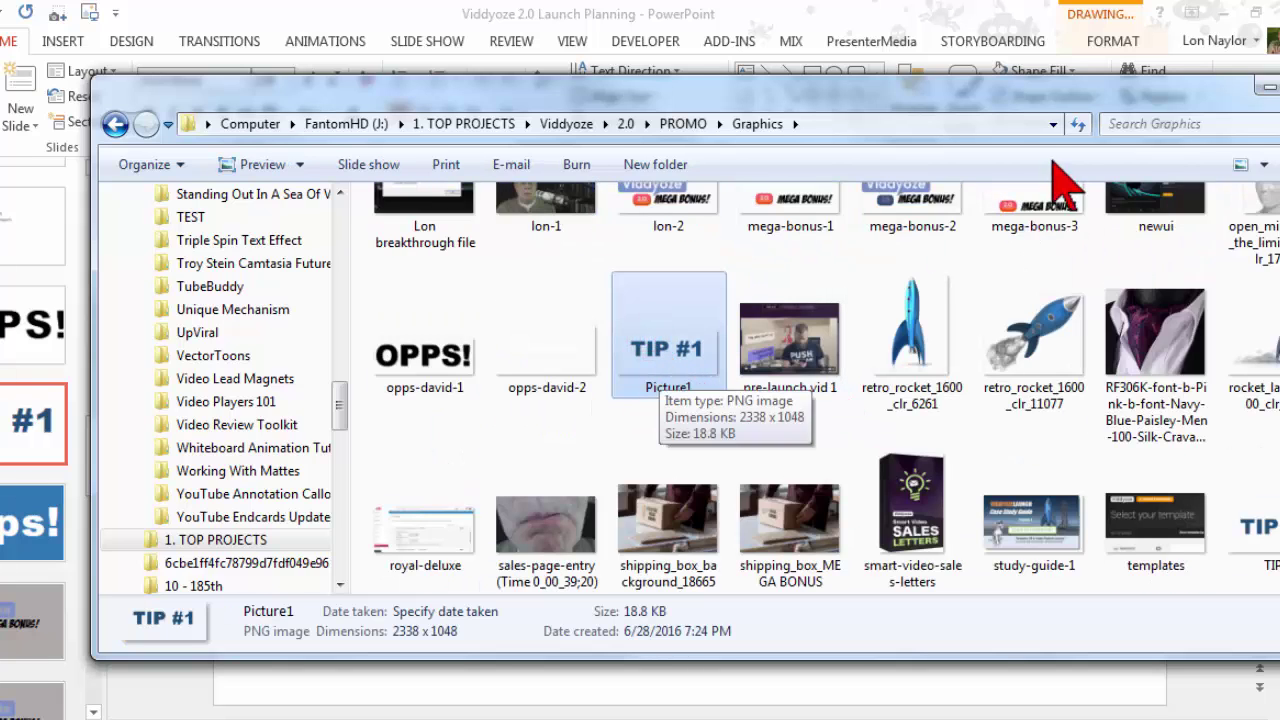
# Place the Graphics folder window over the Viddyoze page and drop the Picture1 image into the template's logo upload area
pyautogui.click(200, 715)
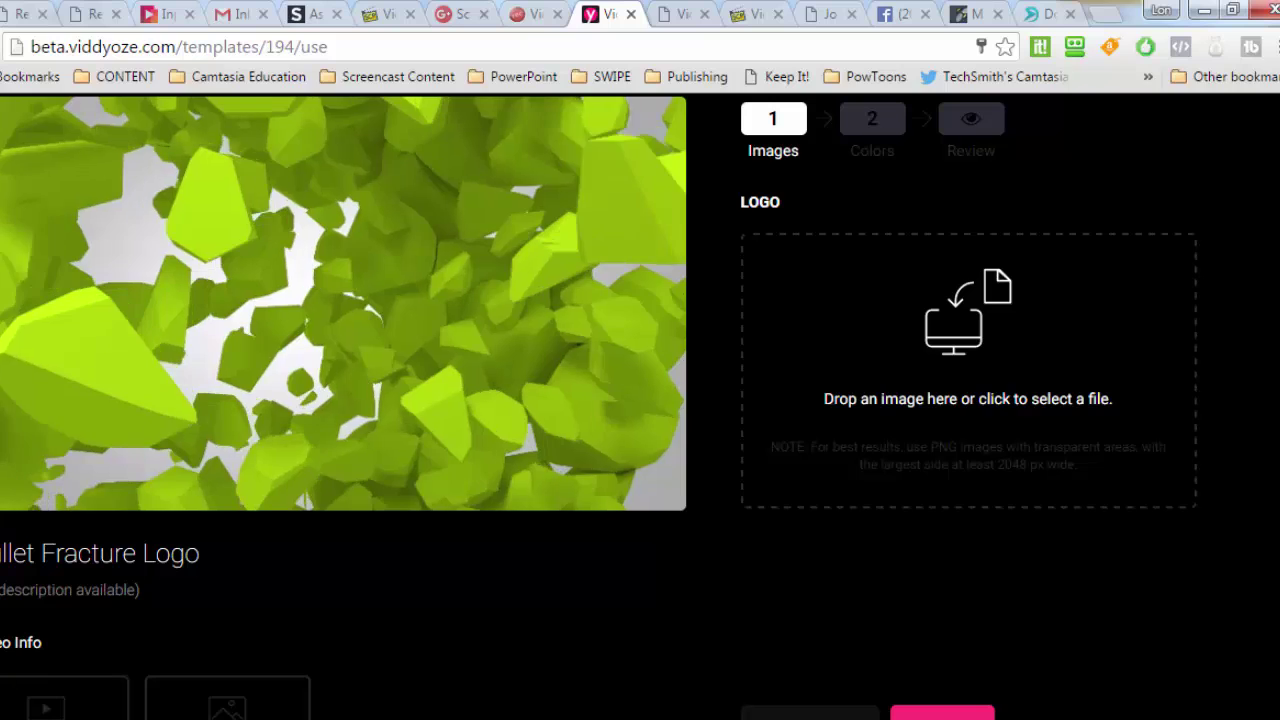
pyautogui.hotkey('alt', 'Tab')
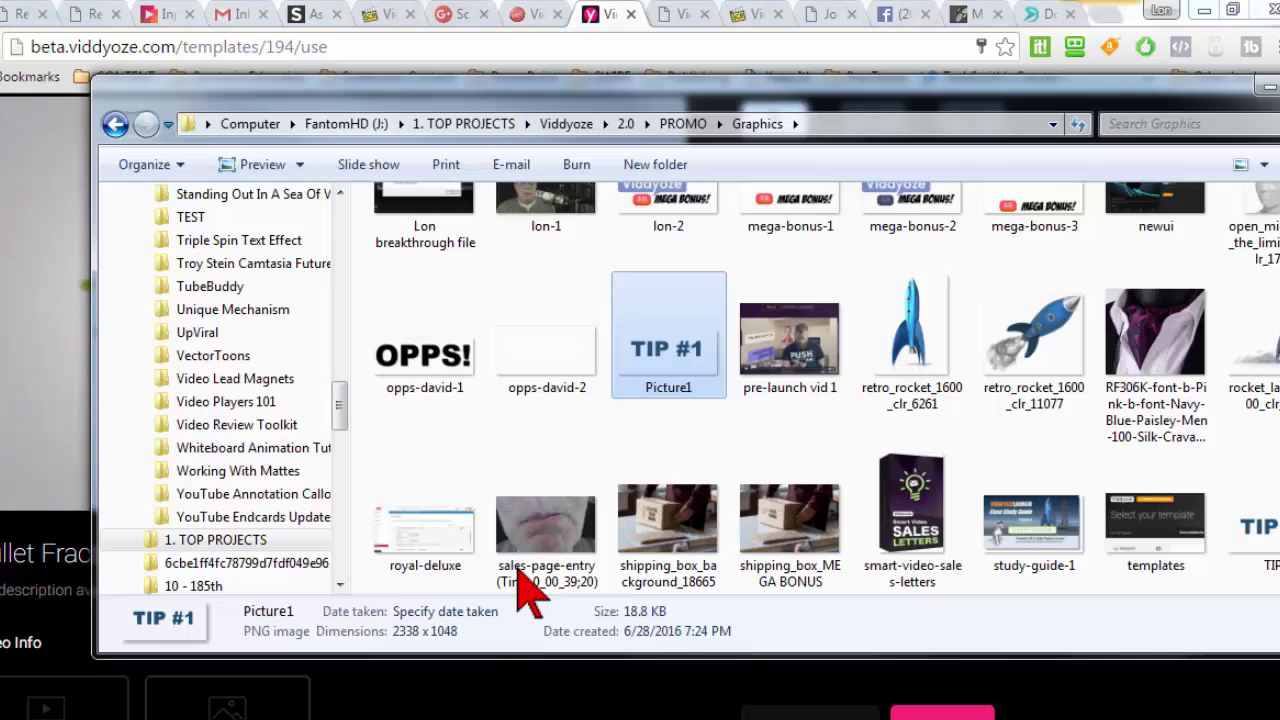
pyautogui.moveTo(669, 104); pyautogui.dragTo(686, 337)
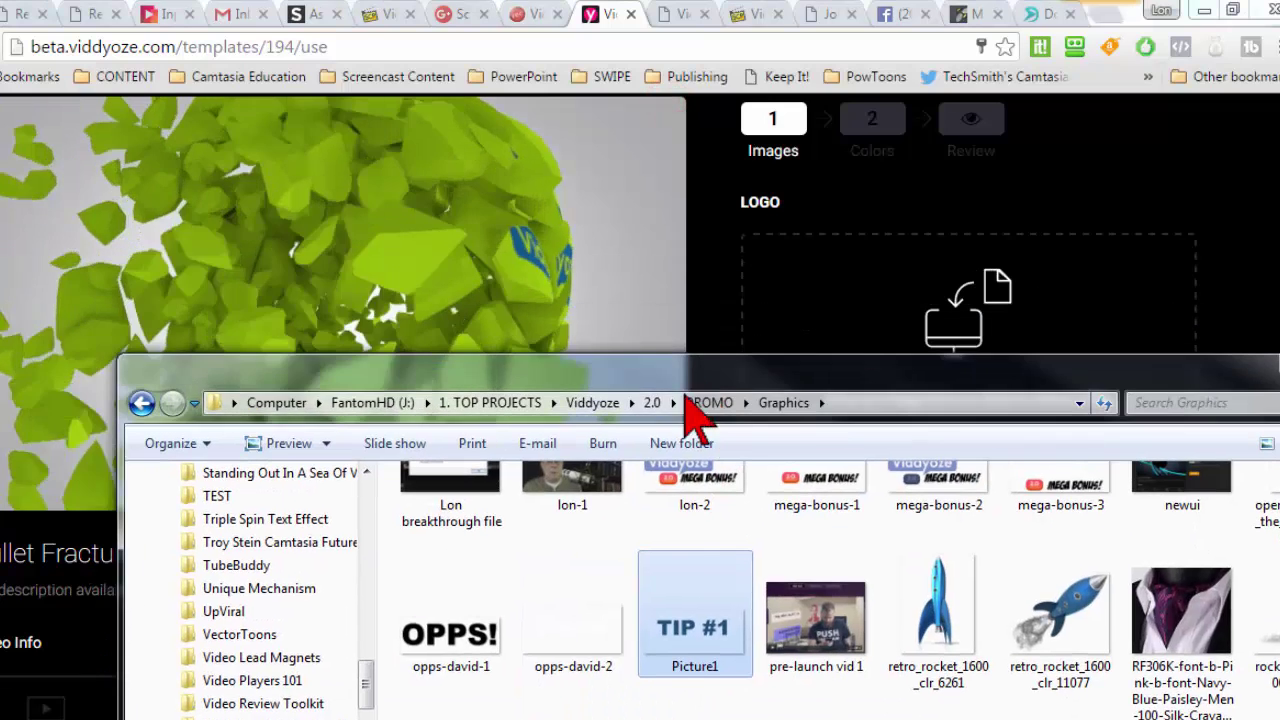
pyautogui.click(697, 630)
pyautogui.moveTo(697, 630); pyautogui.dragTo(848, 322)
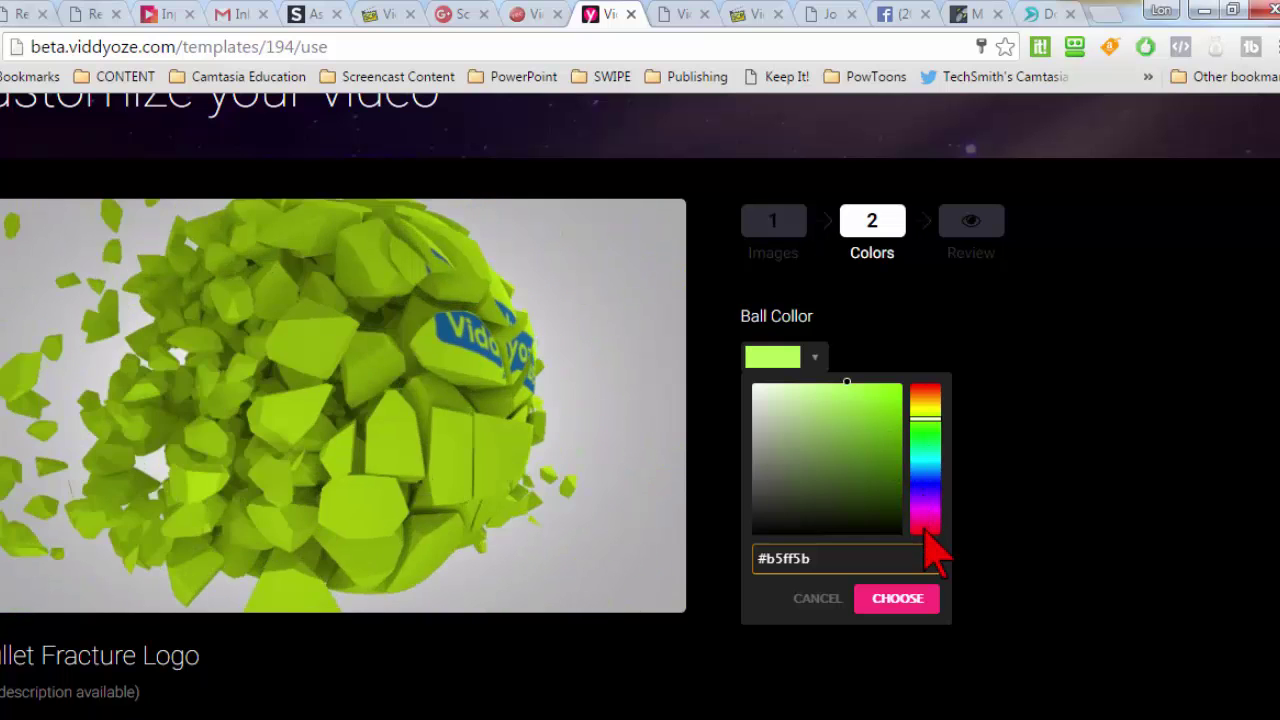
# Try pink #ff5b86 as the ball color, compare it with the TIP #1 slide, and dismiss the color choice
pyautogui.click(925, 528)
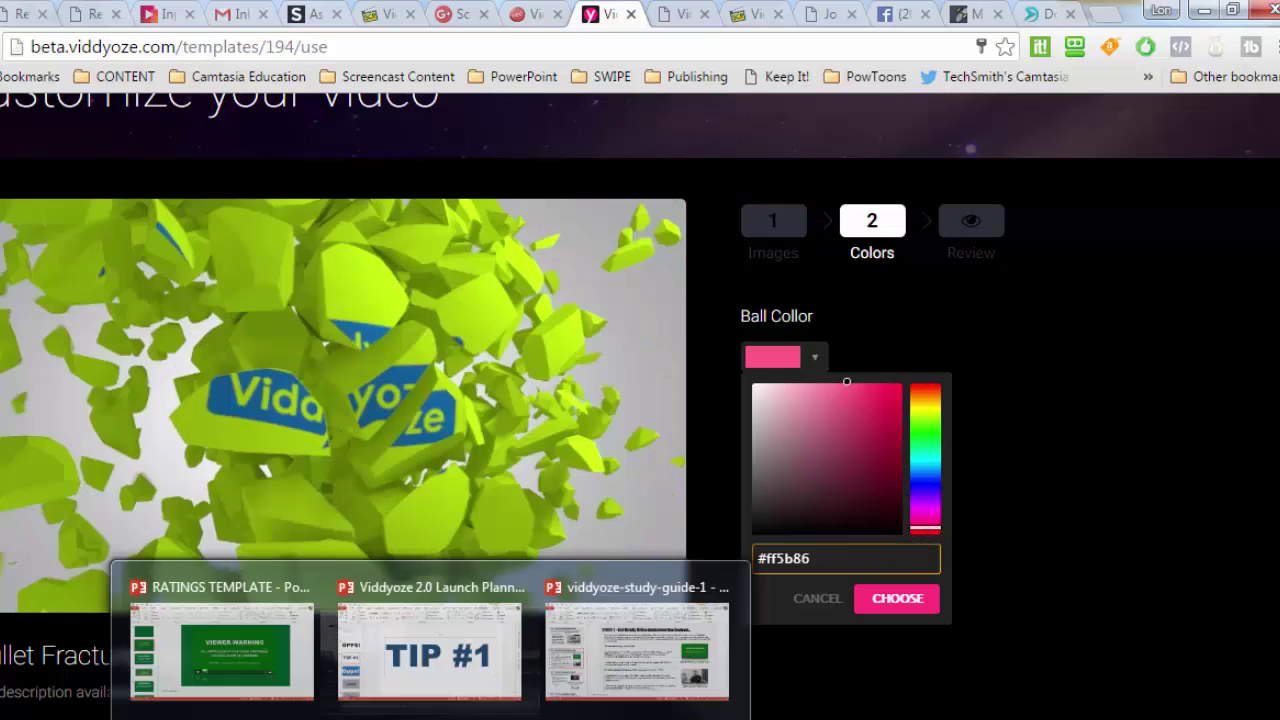
pyautogui.click(414, 680)
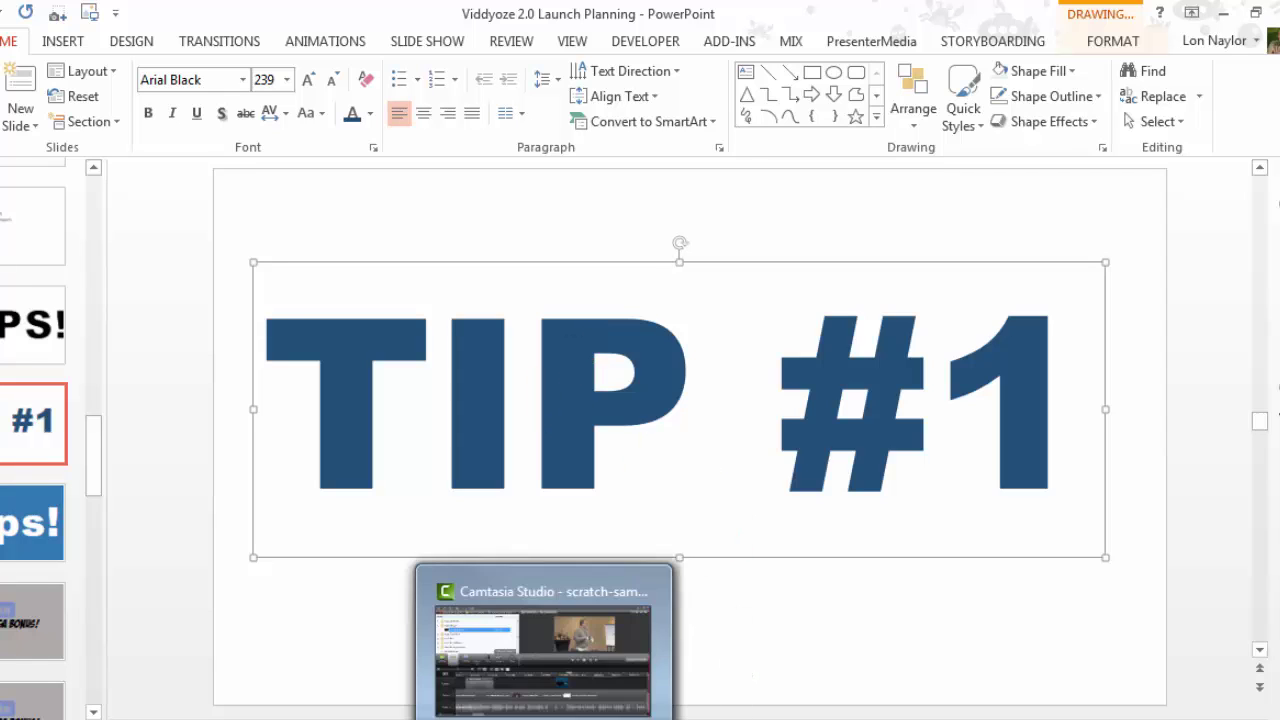
pyautogui.click(220, 665)
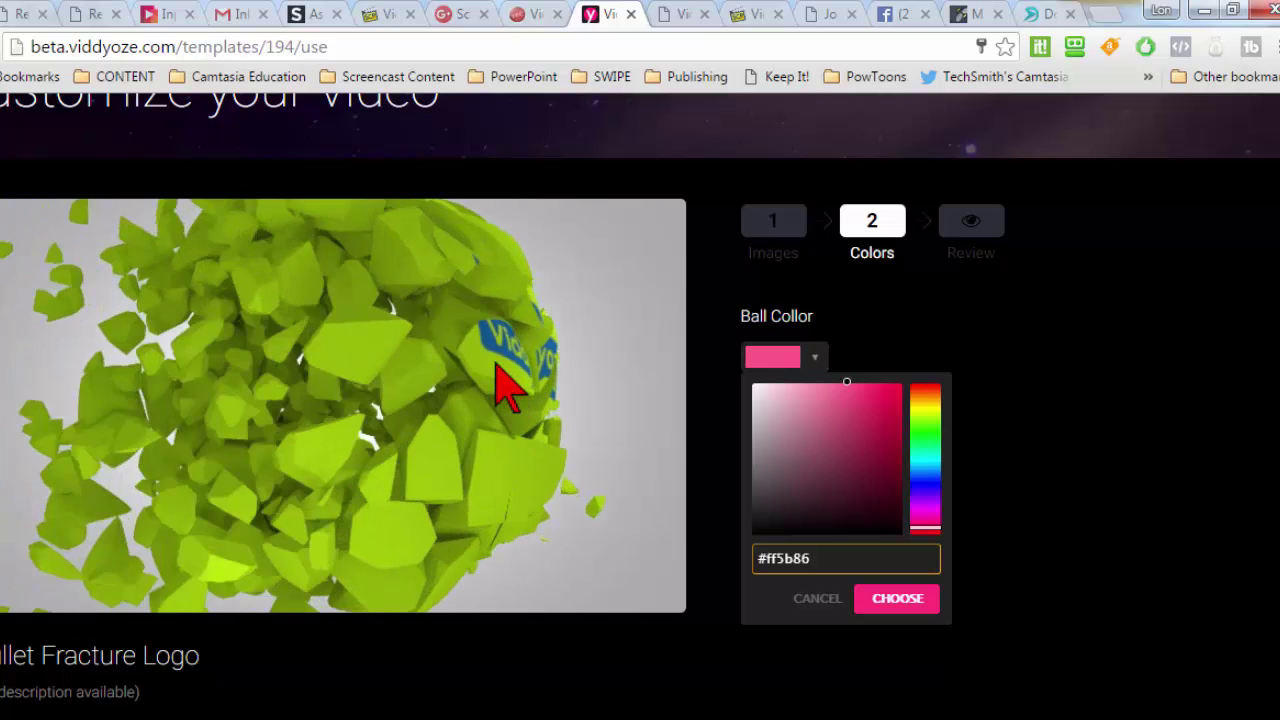
pyautogui.click(1062, 364)
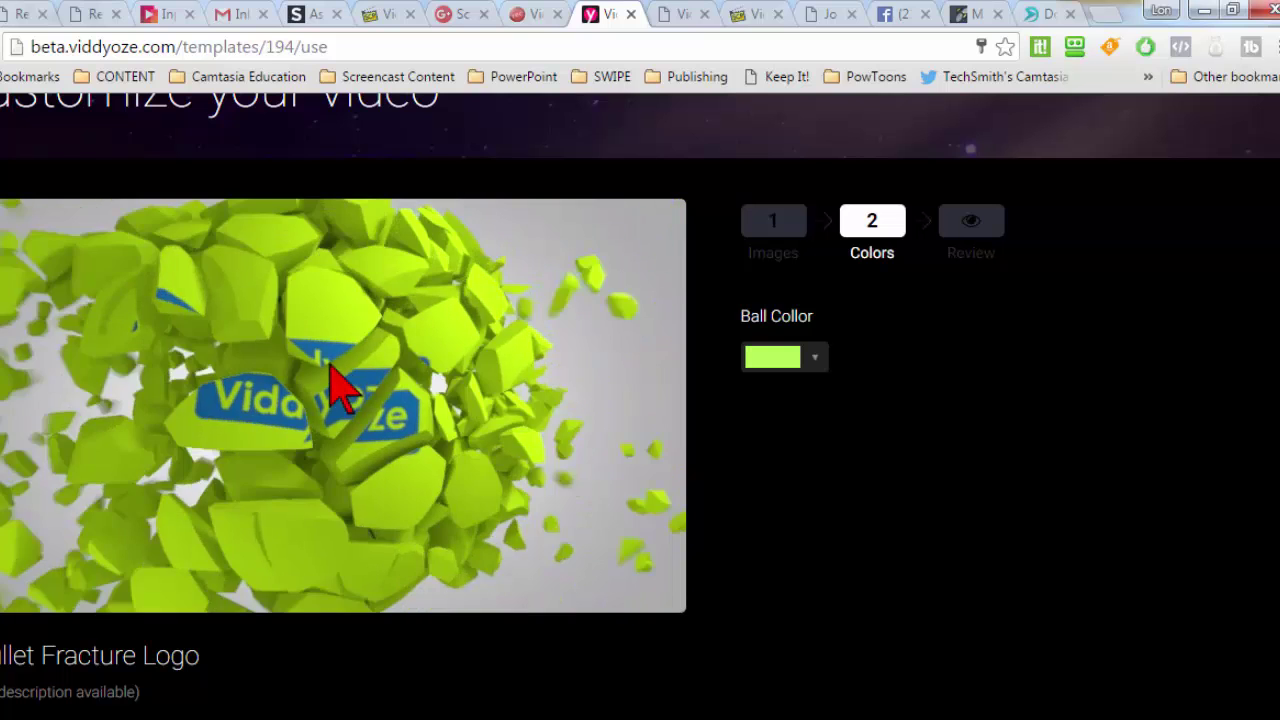
# Leave the ball color as it is, advance to the review stage, and name the video Blue Bullet
pyautogui.scroll(-3, 1040, 555)
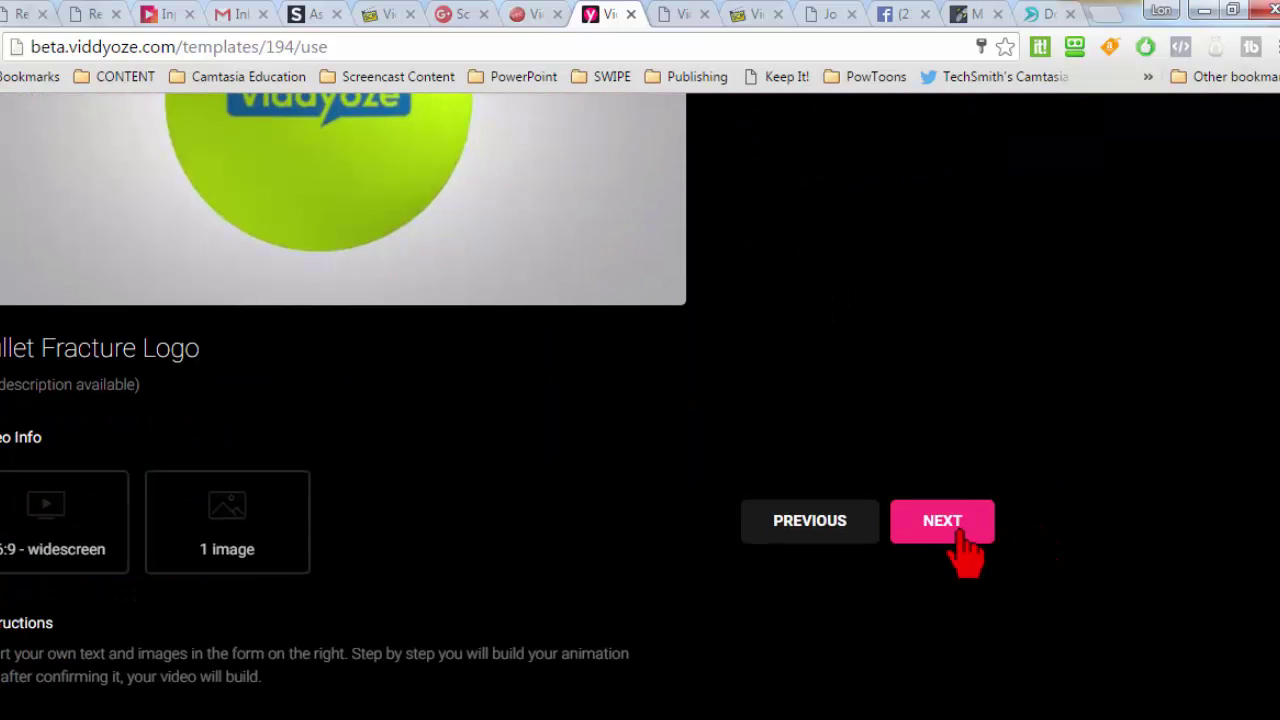
pyautogui.click(957, 530)
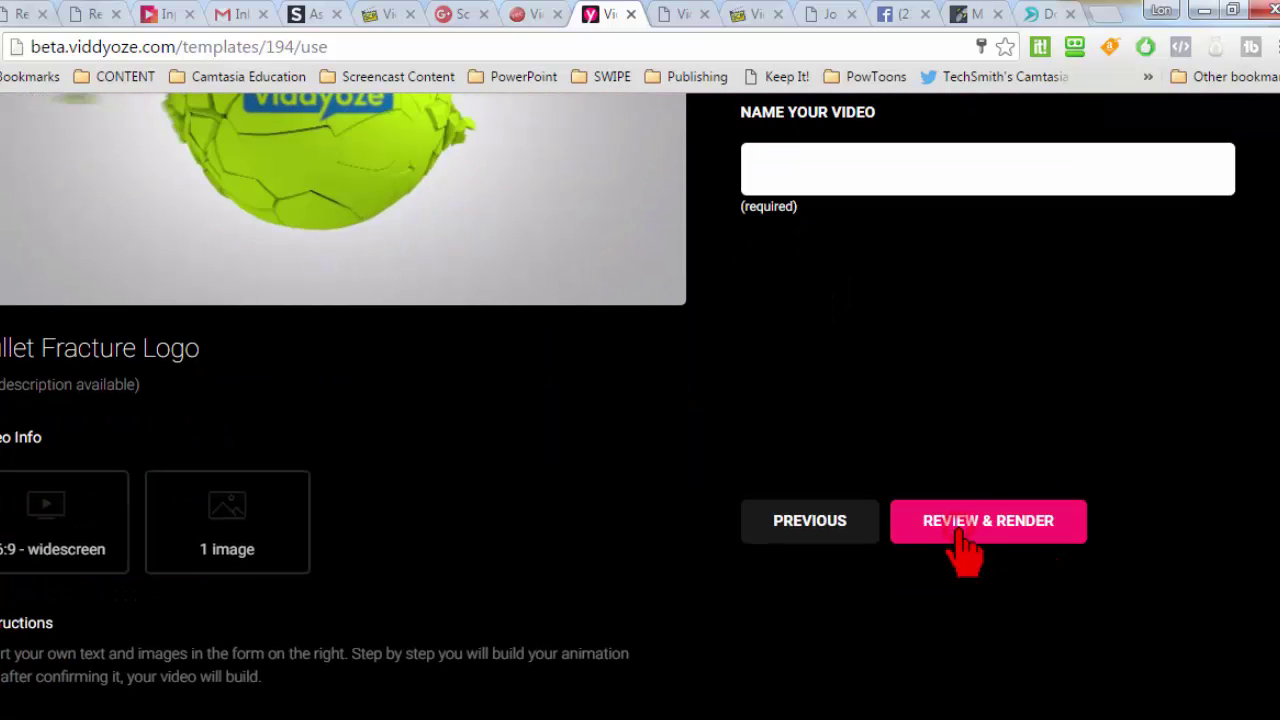
pyautogui.click(846, 172)
pyautogui.write('Bl')
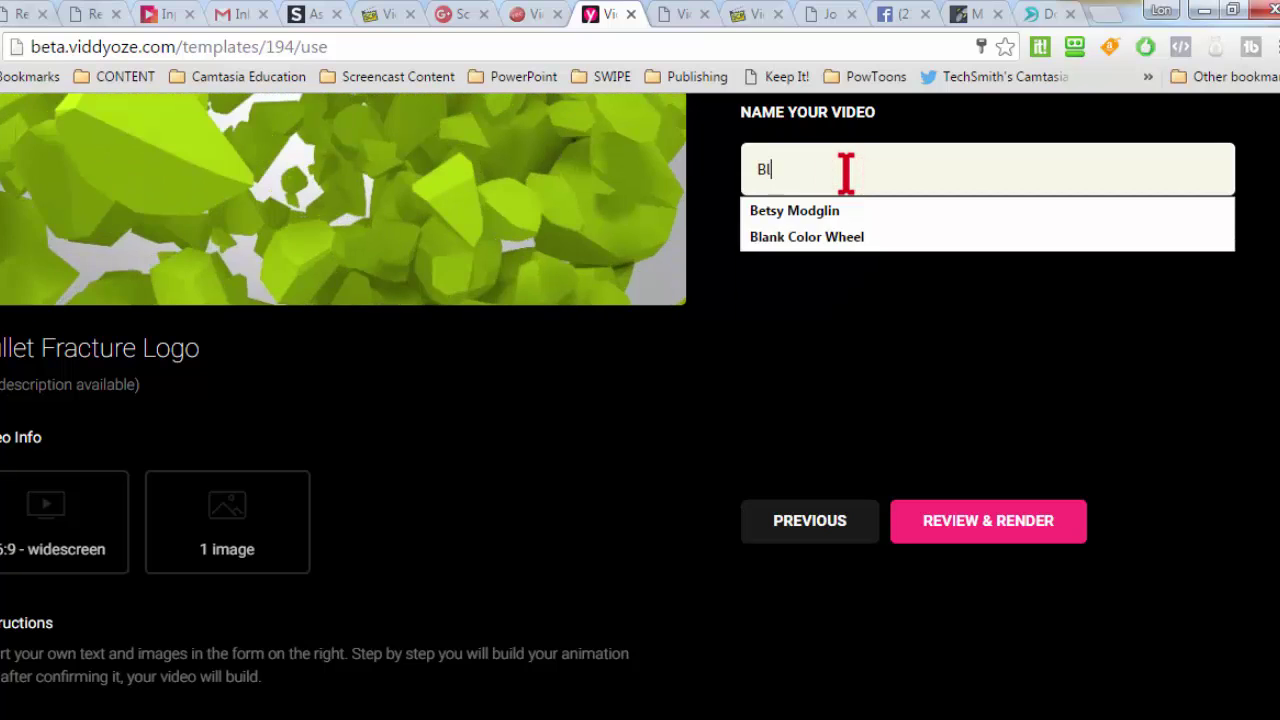
pyautogui.write('ue Bullet')
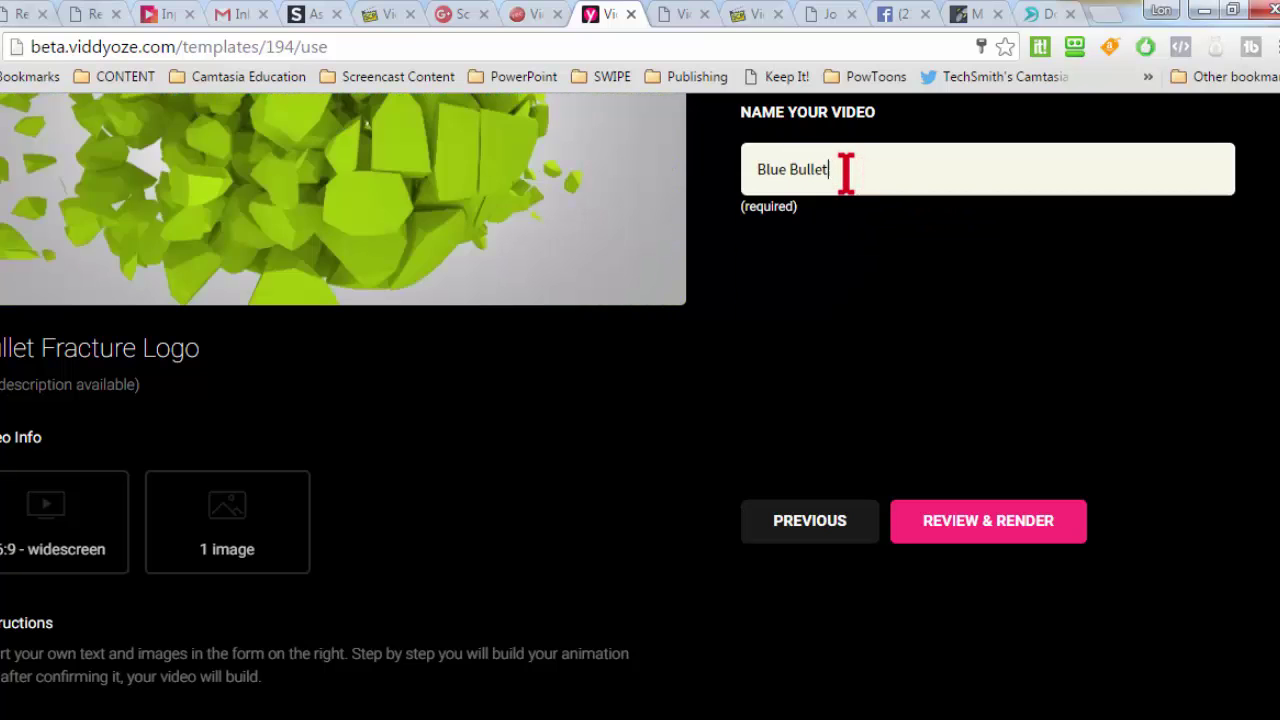
pyautogui.scroll(1, 872, 340)
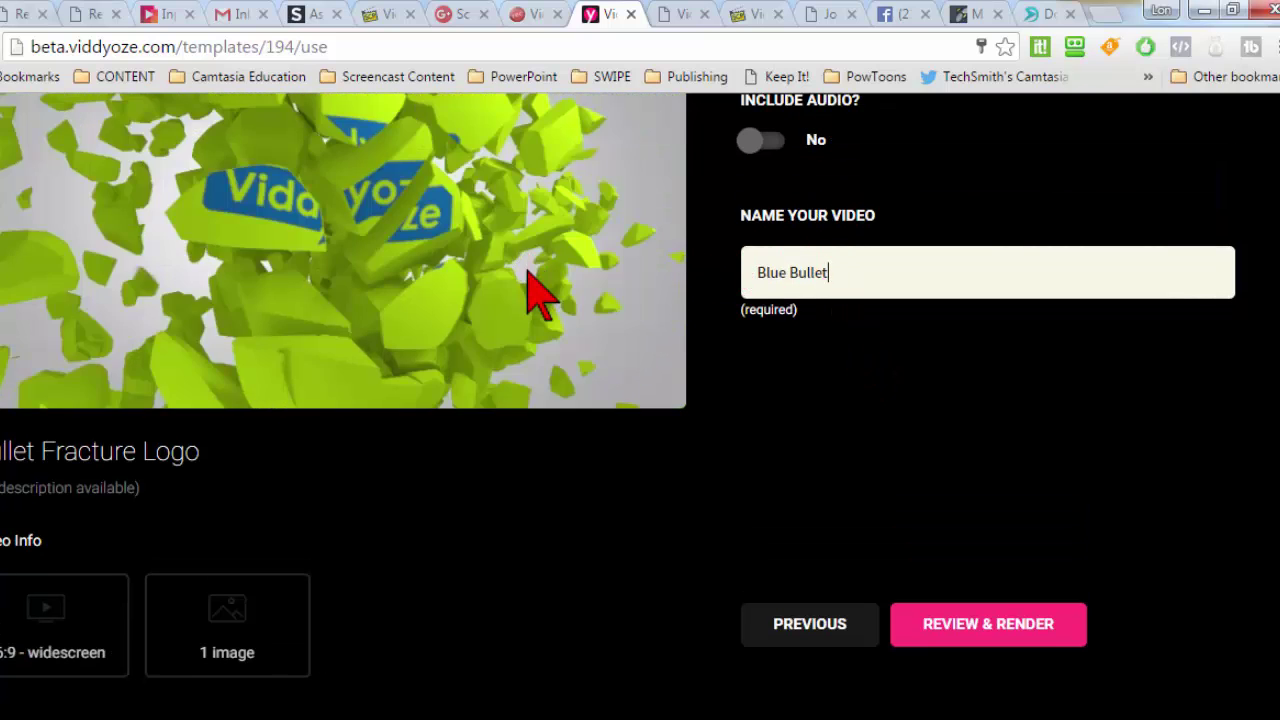
pyautogui.scroll(1, 429, 206)
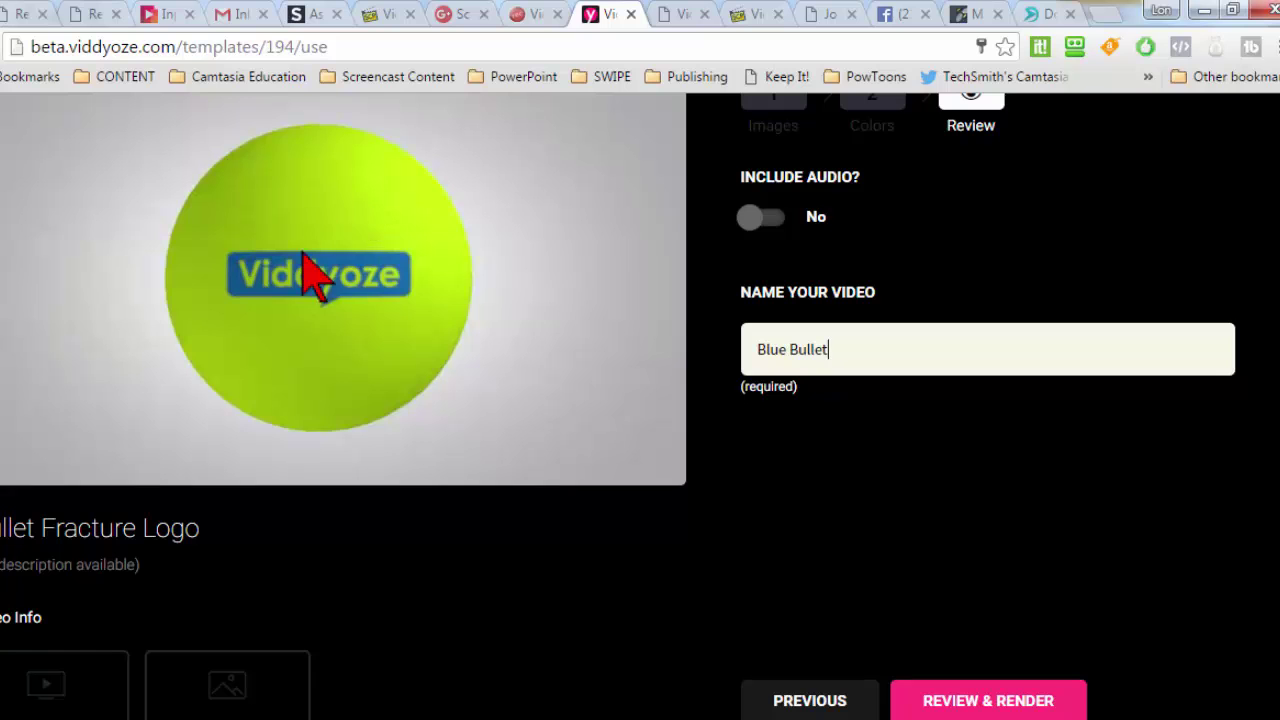
pyautogui.click(831, 349)
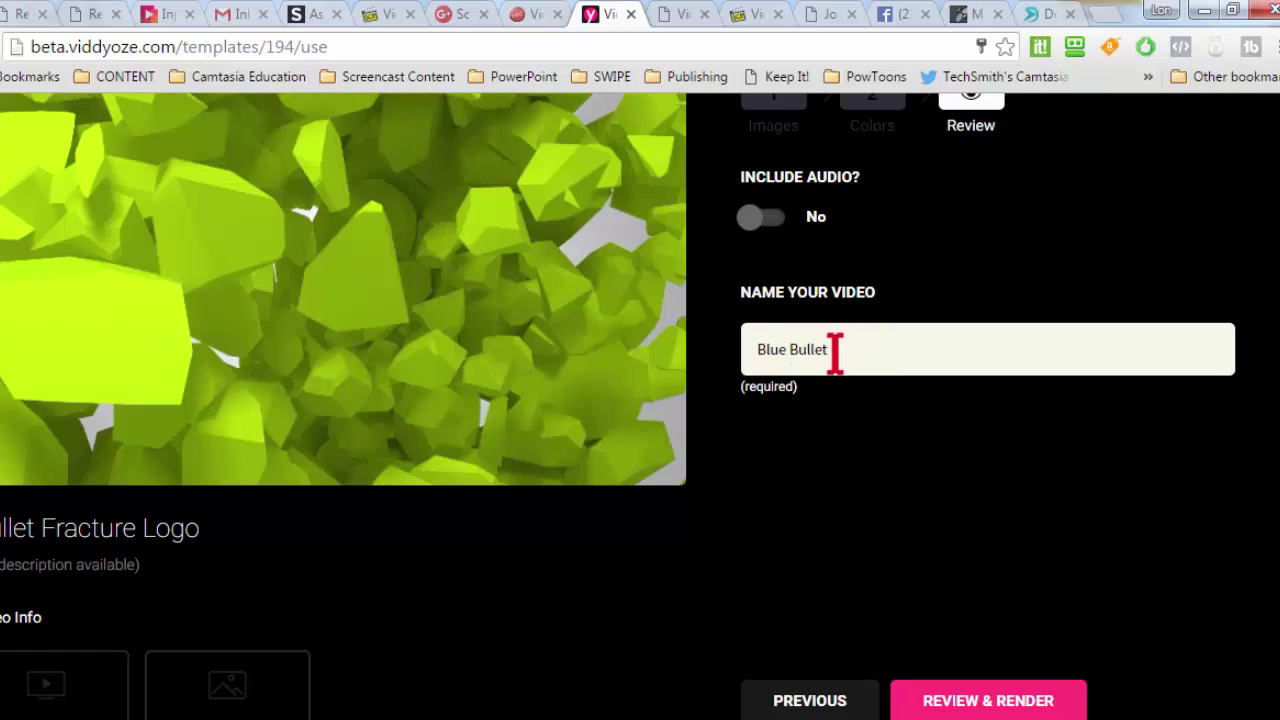
pyautogui.scroll(1, 1090, 583)
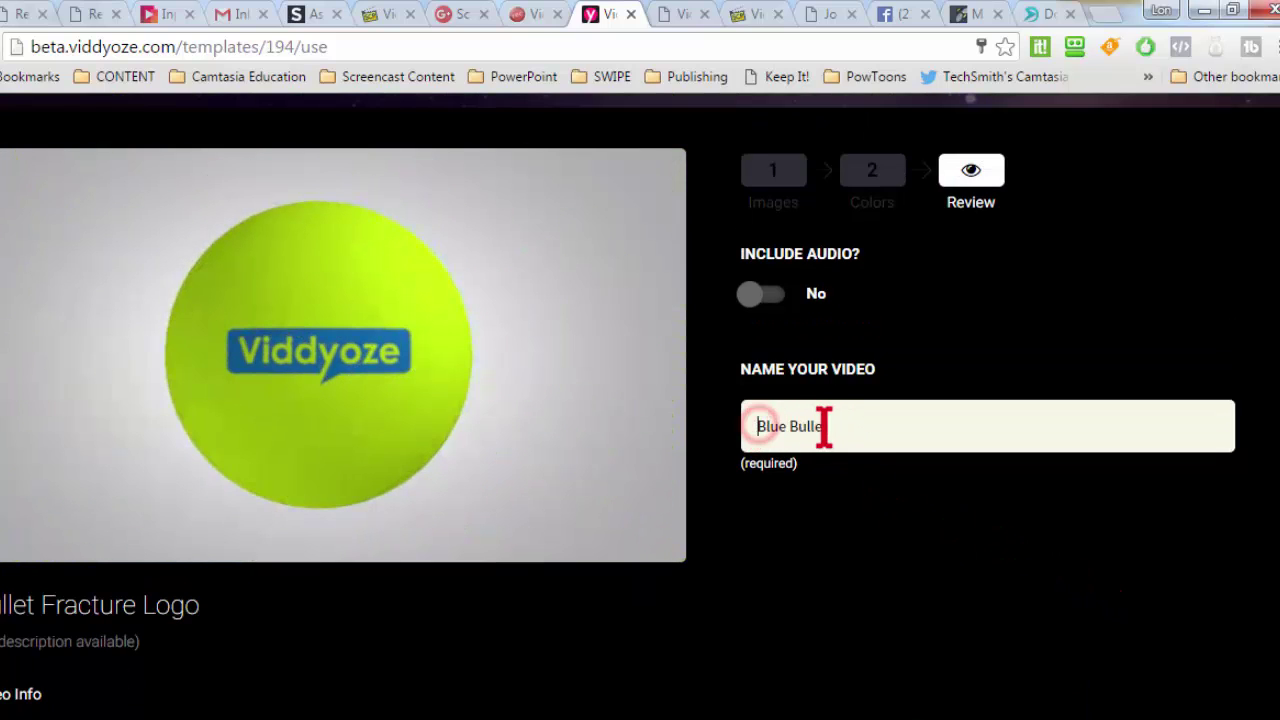
pyautogui.moveTo(823, 428); pyautogui.dragTo(829, 423)
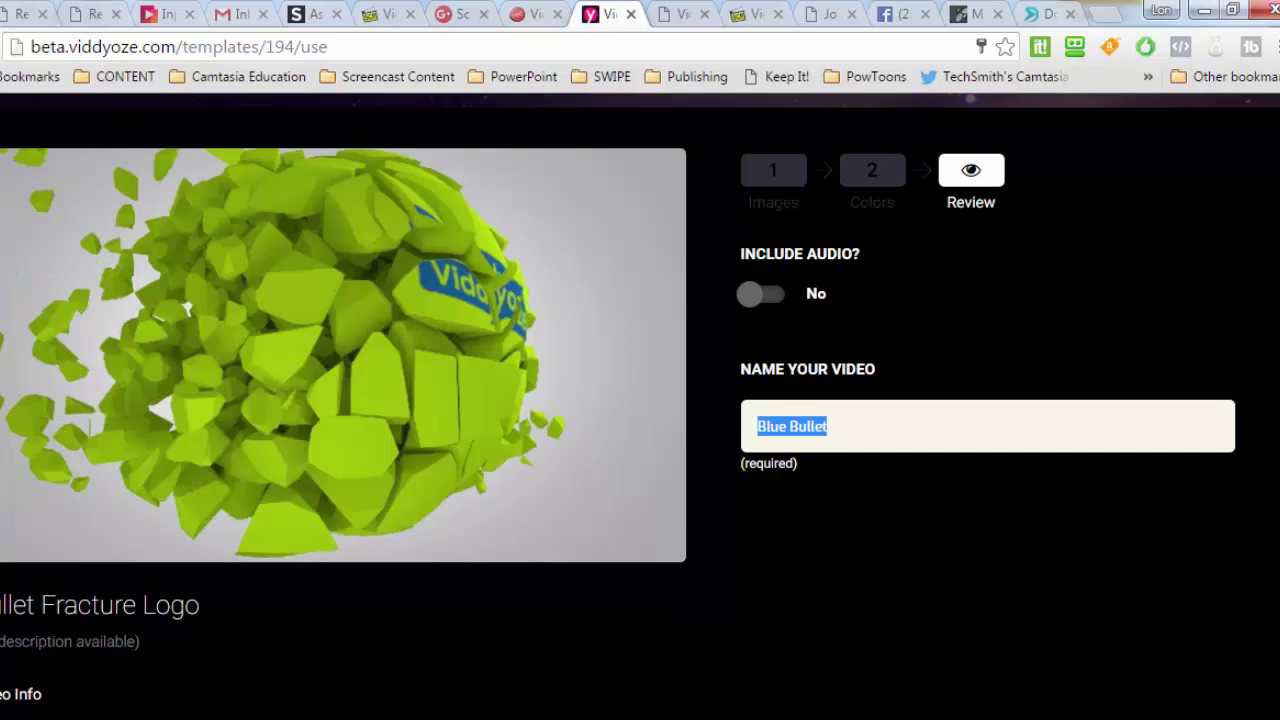
# Look through the Viddyoze Samples folder in File Explorer, and switch to Camtasia Studio
pyautogui.hotkey('alt', 'Tab')
pyautogui.doubleClick(786, 314)
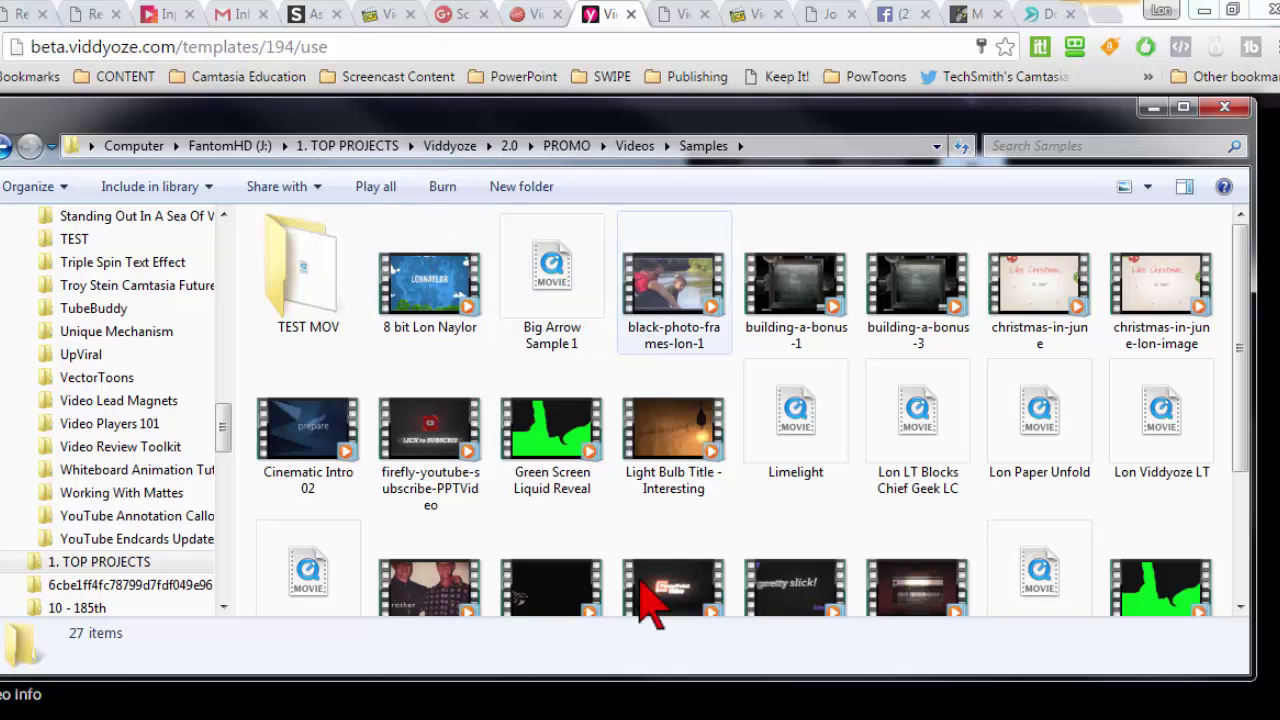
pyautogui.click(541, 719)
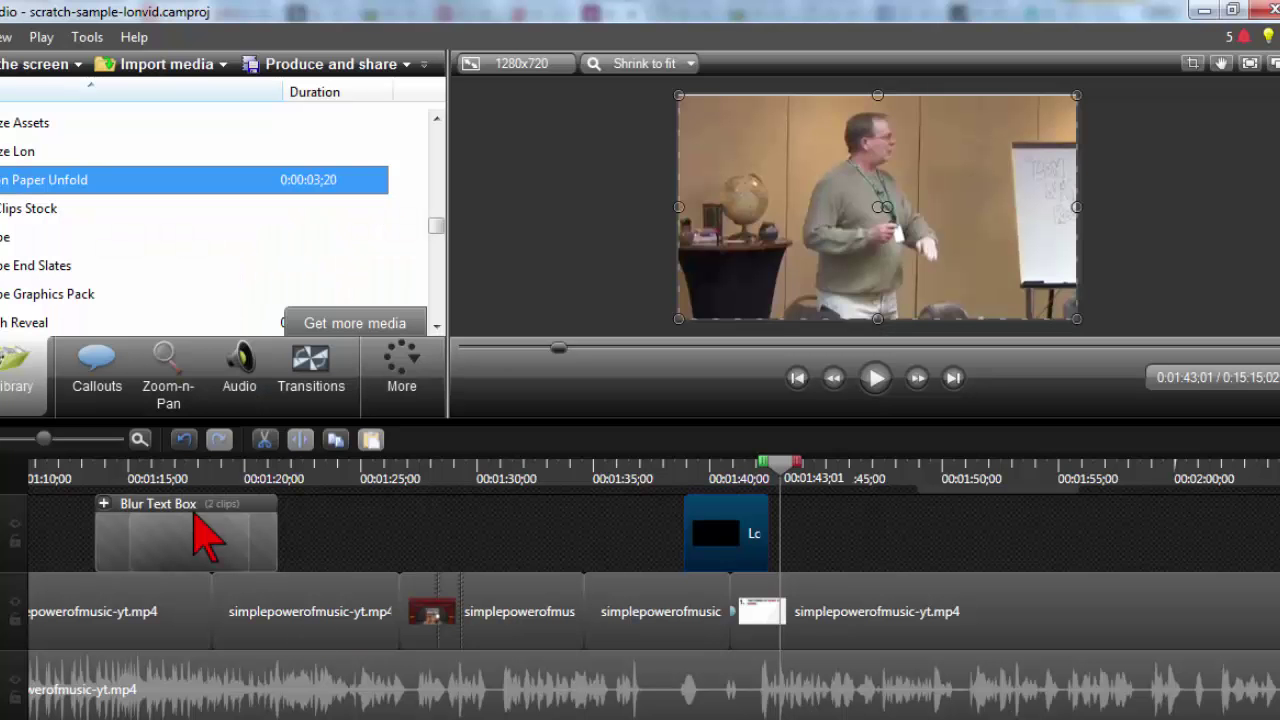
# Browse the project's Clip Bin and locate the Paper Unfold .mov clip among the imported media
pyautogui.click(0, 370)
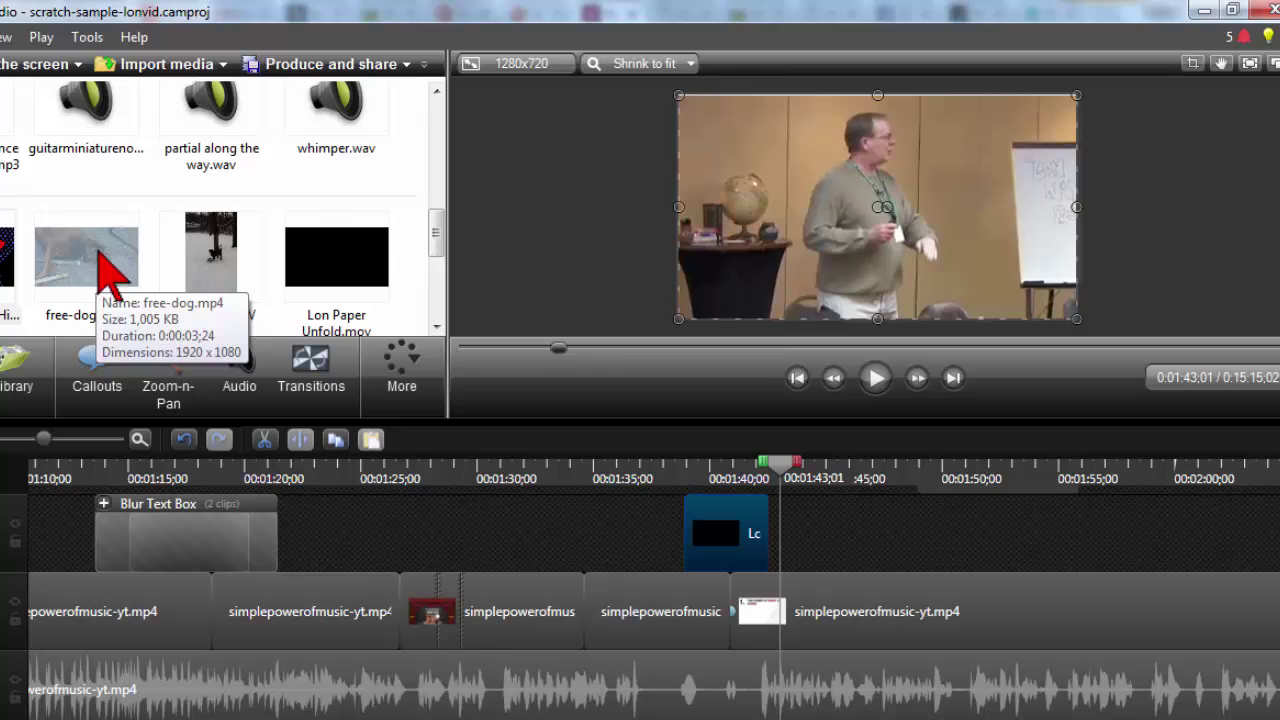
pyautogui.scroll(-1, 440, 253)
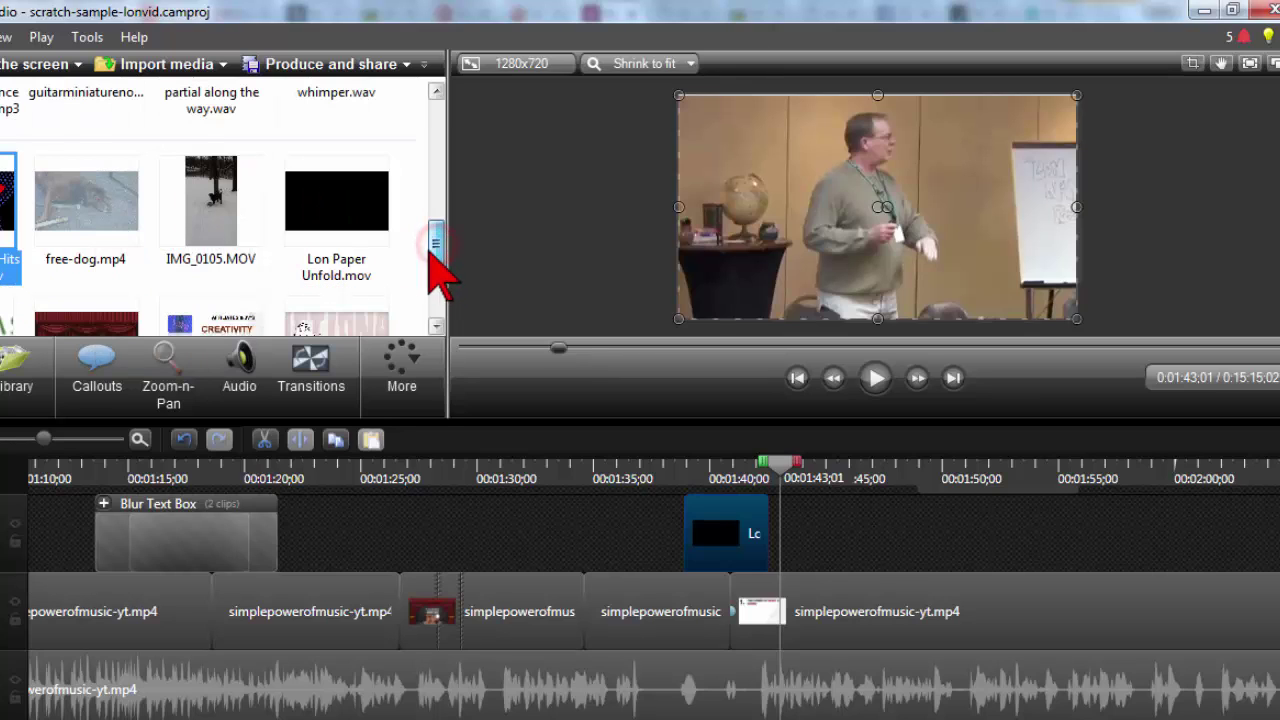
pyautogui.click(354, 217)
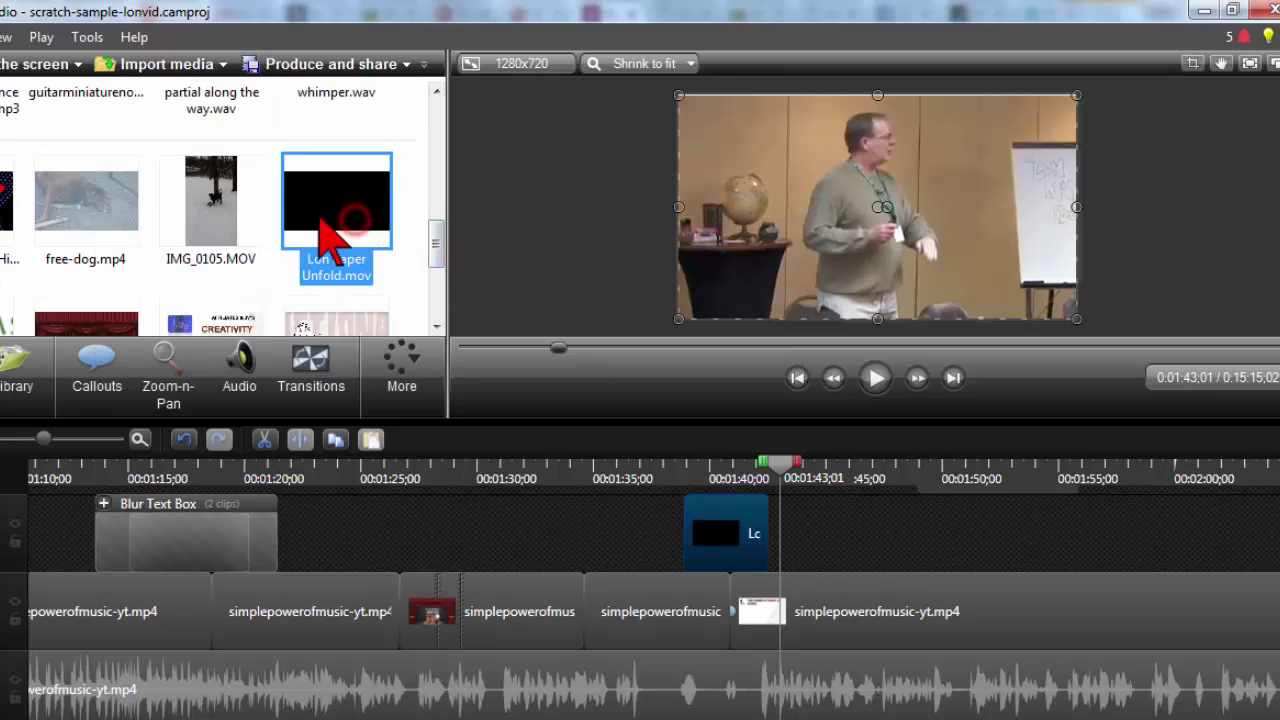
pyautogui.click(436, 235)
pyautogui.moveTo(436, 235); pyautogui.dragTo(443, 263)
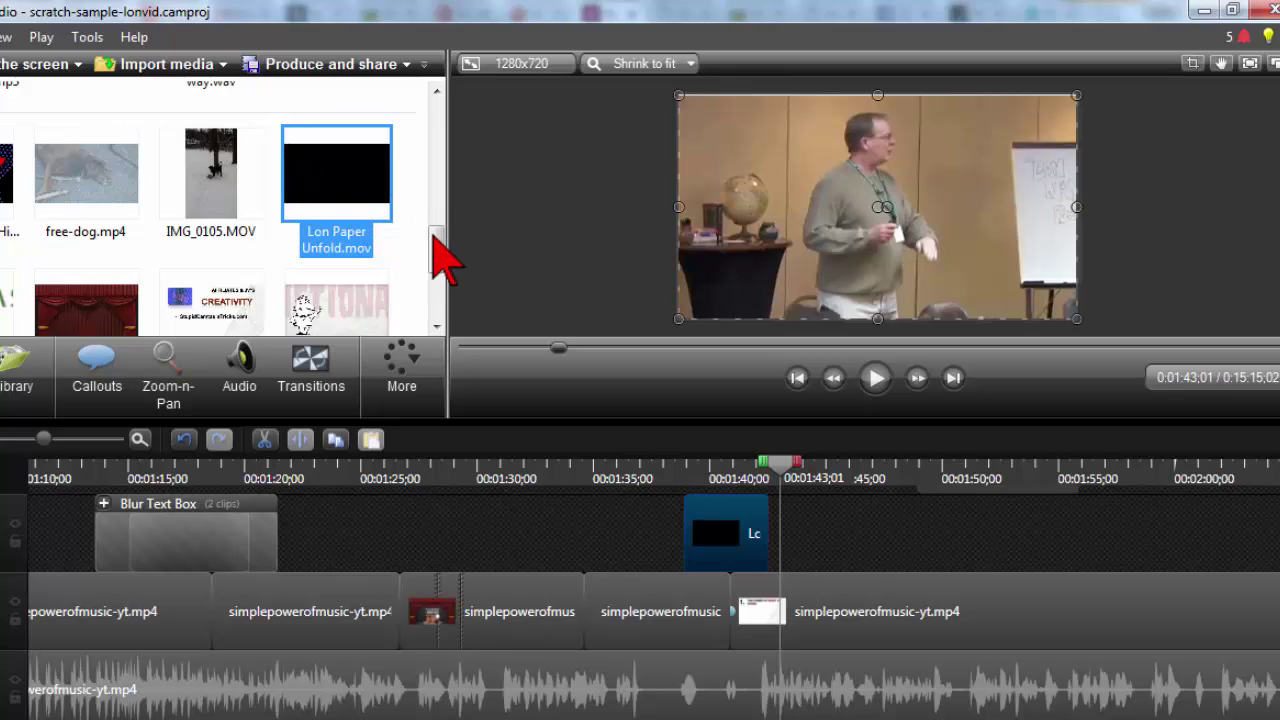
pyautogui.moveTo(437, 243)
pyautogui.mouseDown()
pyautogui.moveTo(449, 294)
pyautogui.moveTo(447, 262)
pyautogui.mouseUp()
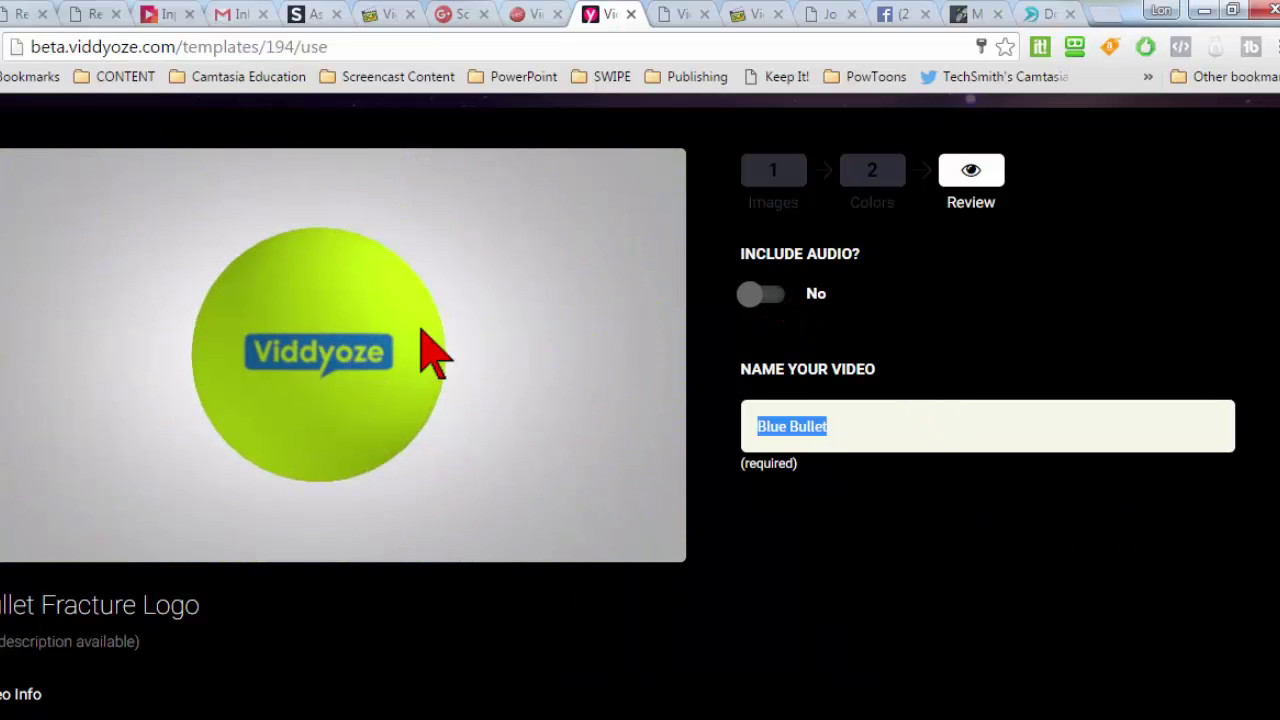
# Return to Viddyoze, include audio in the video, and submit it for review and rendering
pyautogui.click(770, 294)
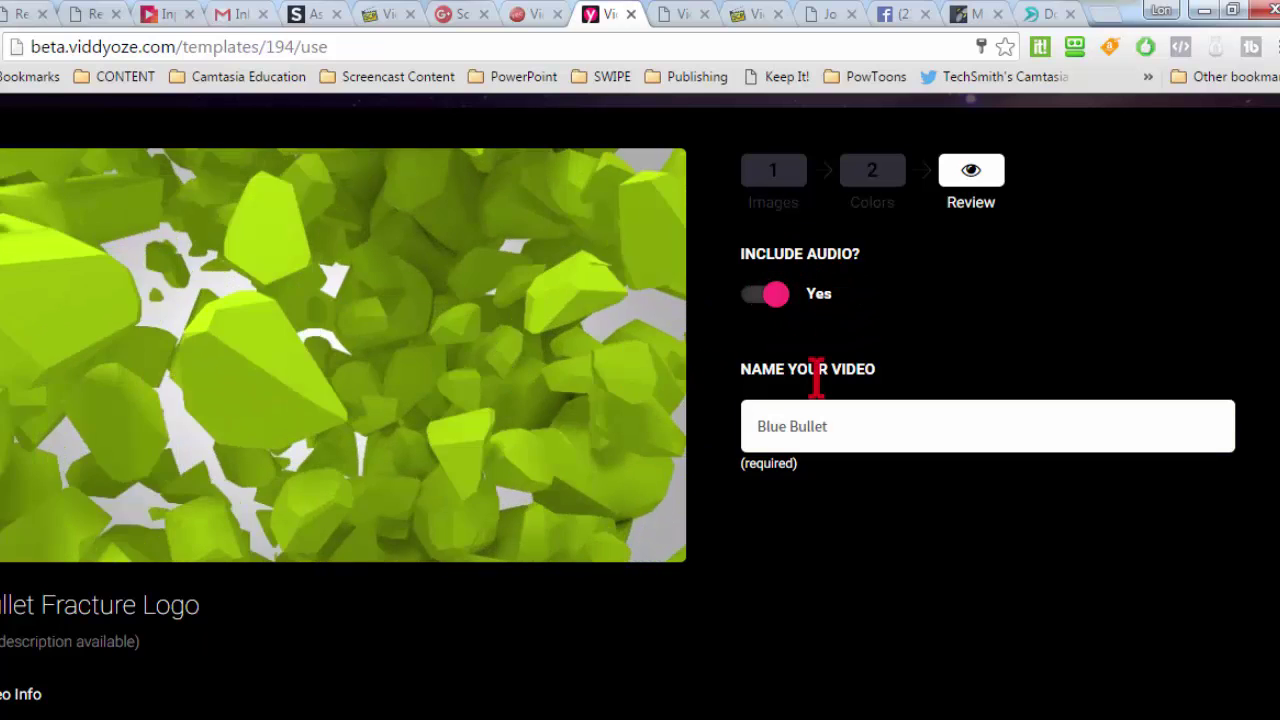
pyautogui.scroll(-2, 897, 580)
pyautogui.scroll(-2, 897, 580)
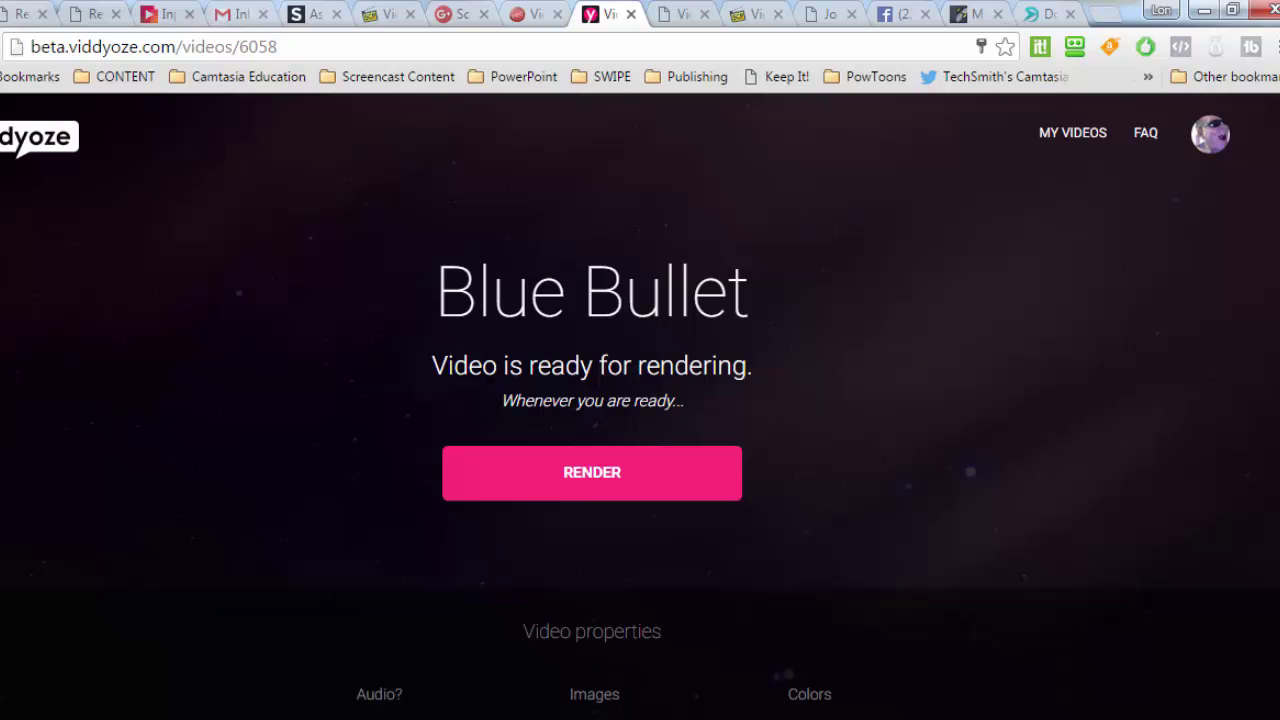
# Switch to Camtasia Studio and preview the Paper Unfold clip on the Callout 1 track at 00:01:40;17
pyautogui.hotkey('alt', 'Tab')
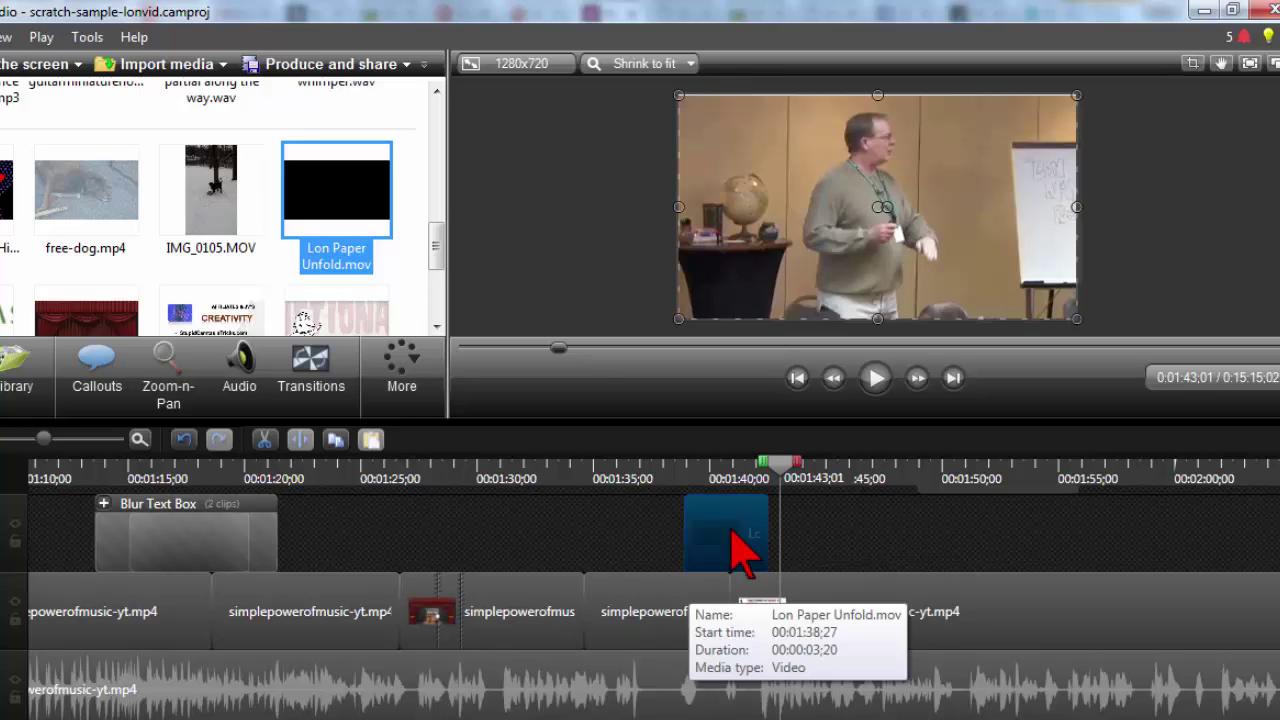
pyautogui.click(723, 470)
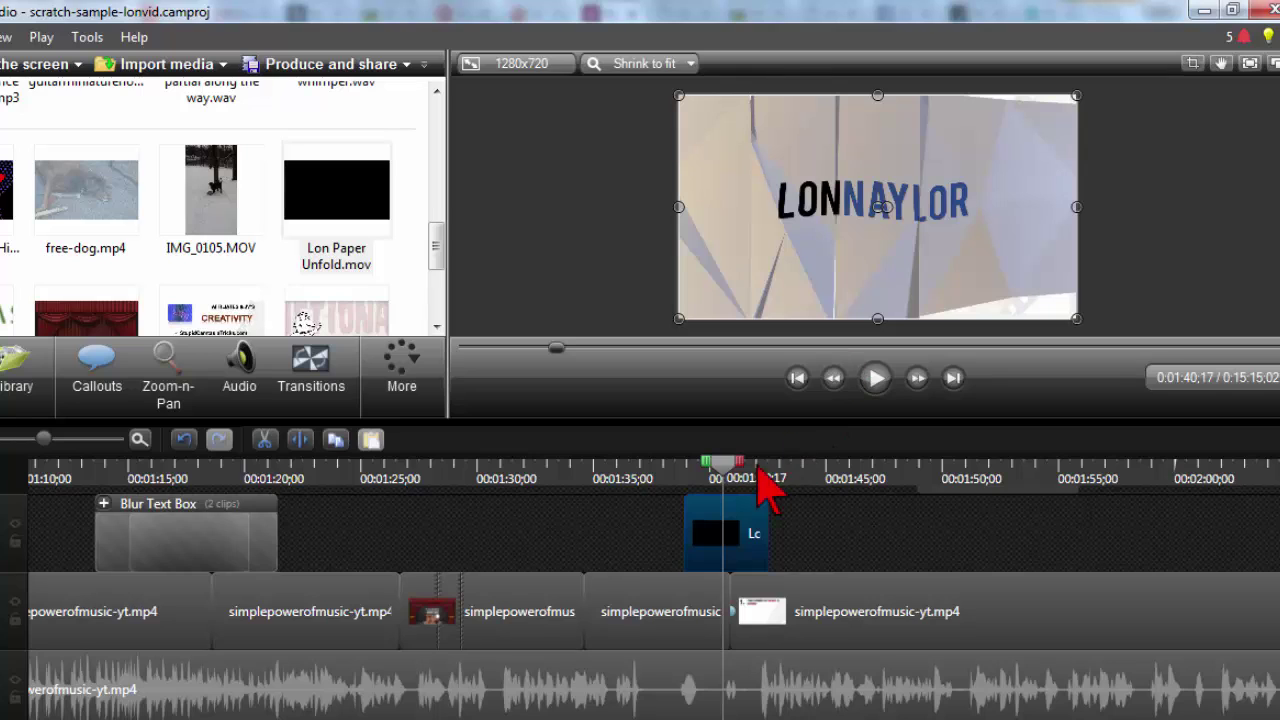
pyautogui.moveTo(752, 538)
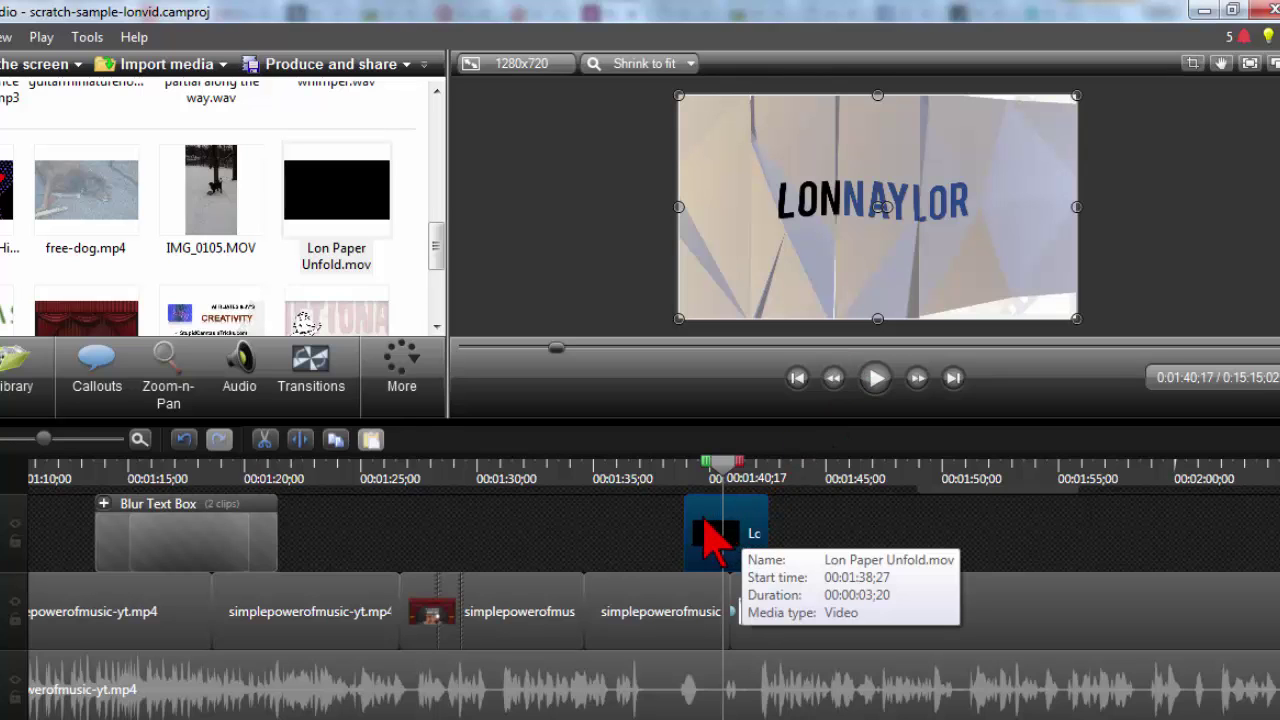
# Open the audio editing options for the Audio 1 clip and adjust its volume level directly on the waveform
pyautogui.click(624, 682)
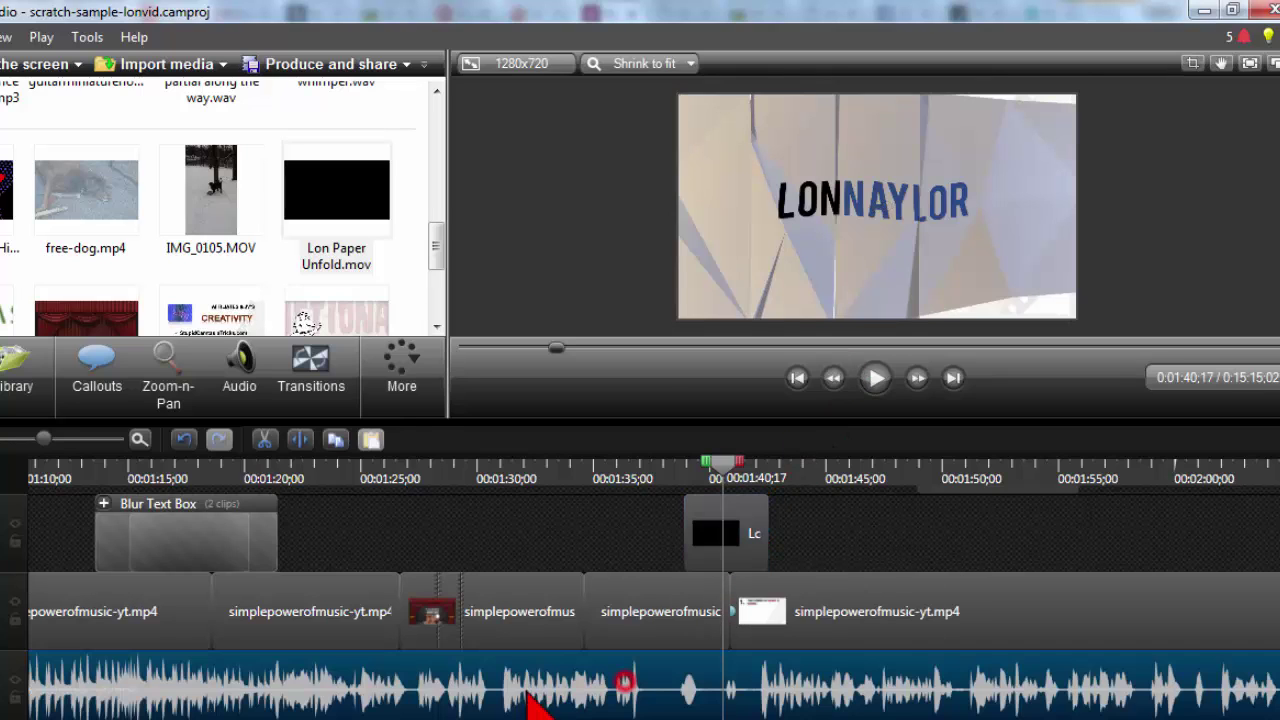
pyautogui.click(725, 531)
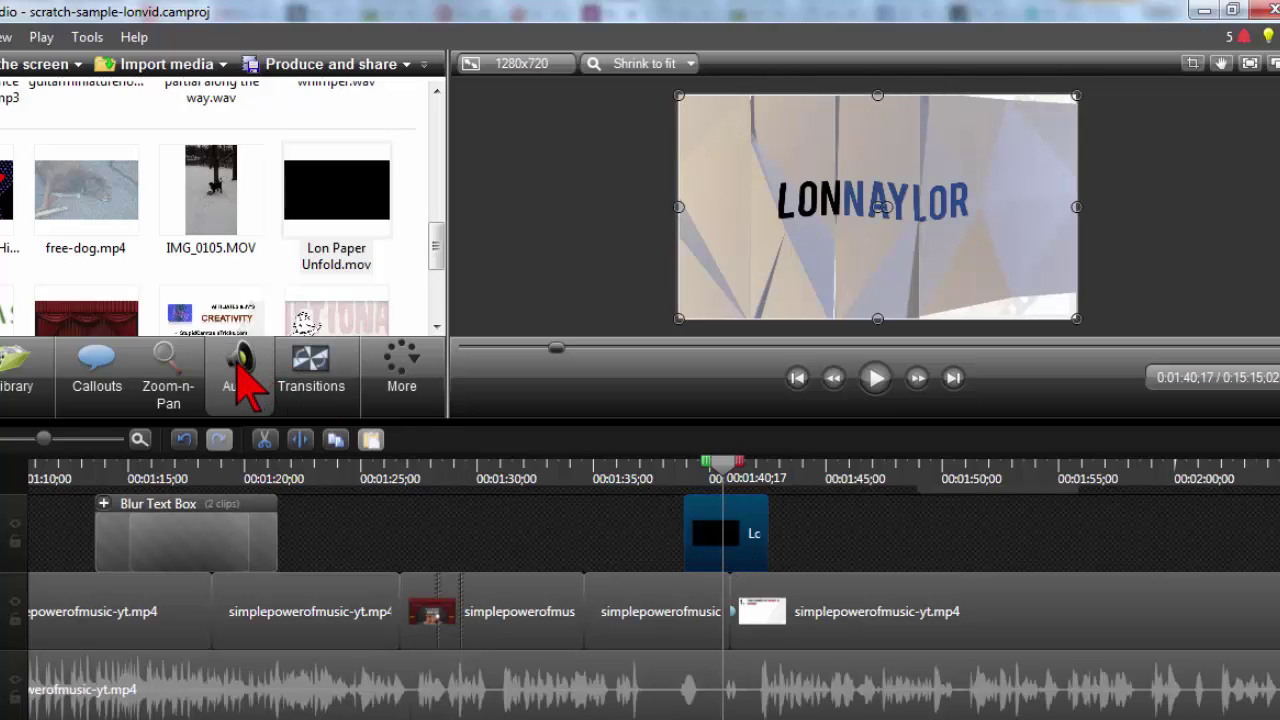
pyautogui.click(238, 366)
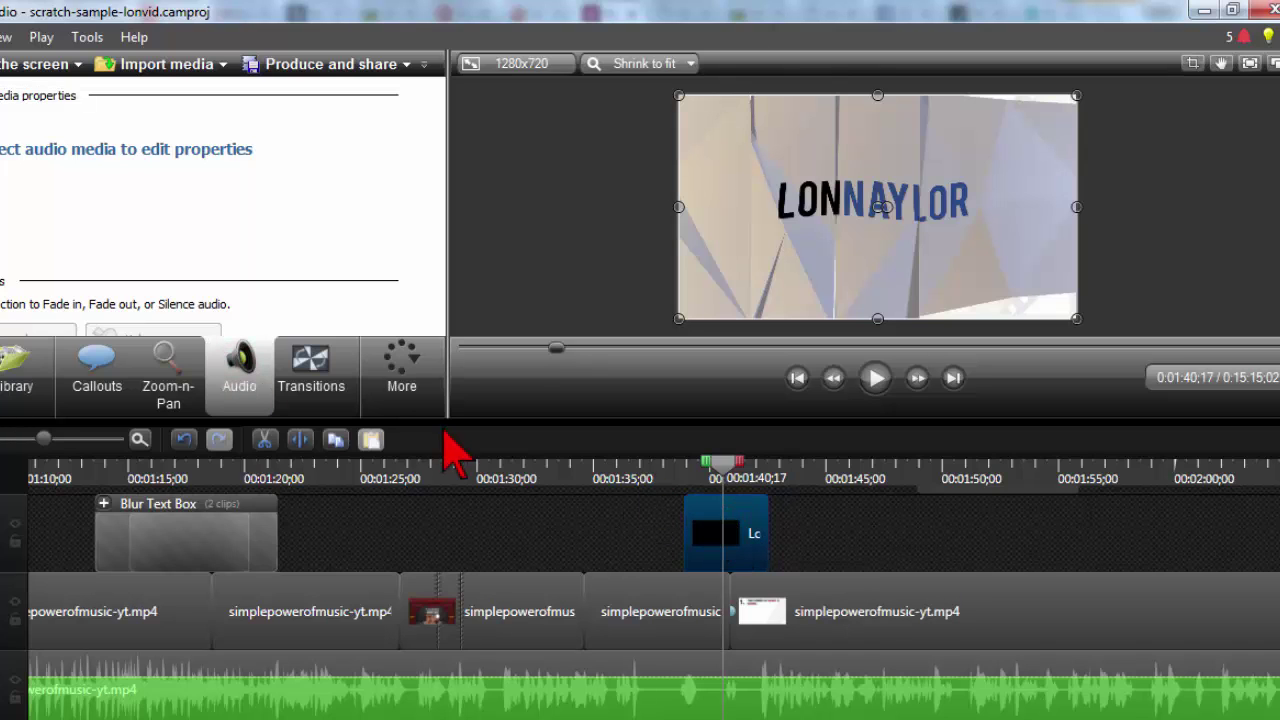
pyautogui.click(600, 706)
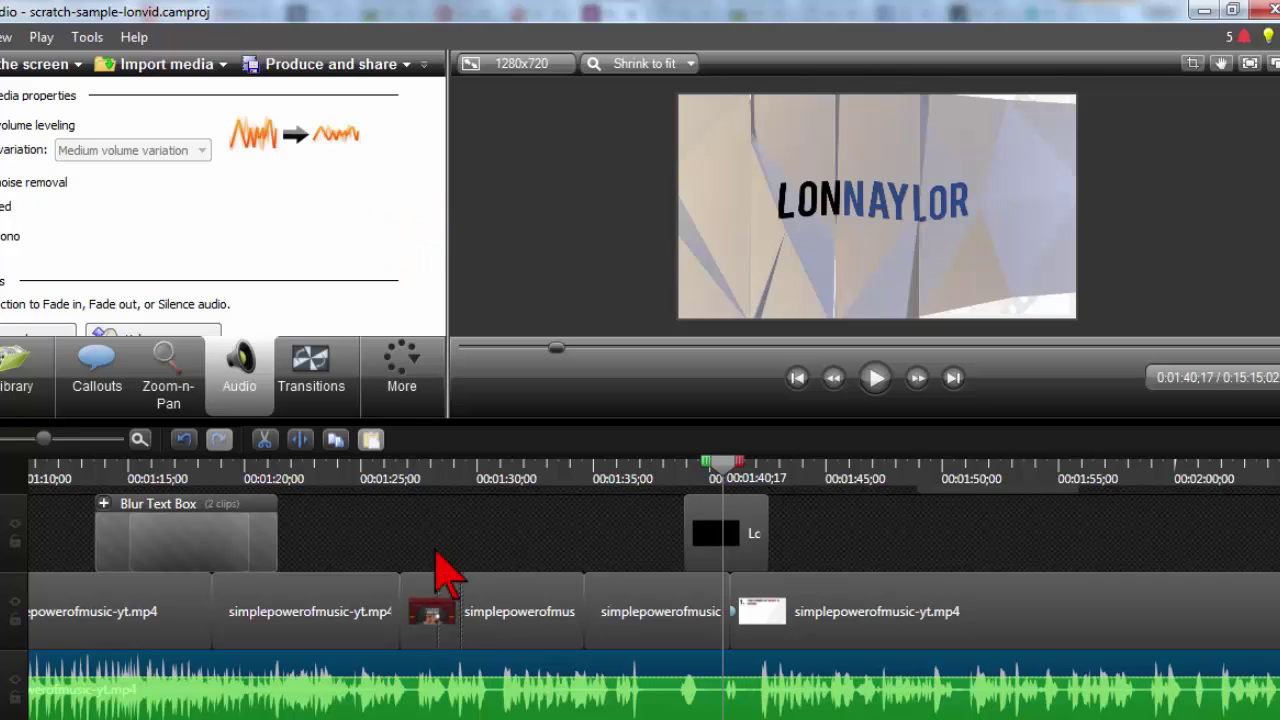
pyautogui.click(556, 682)
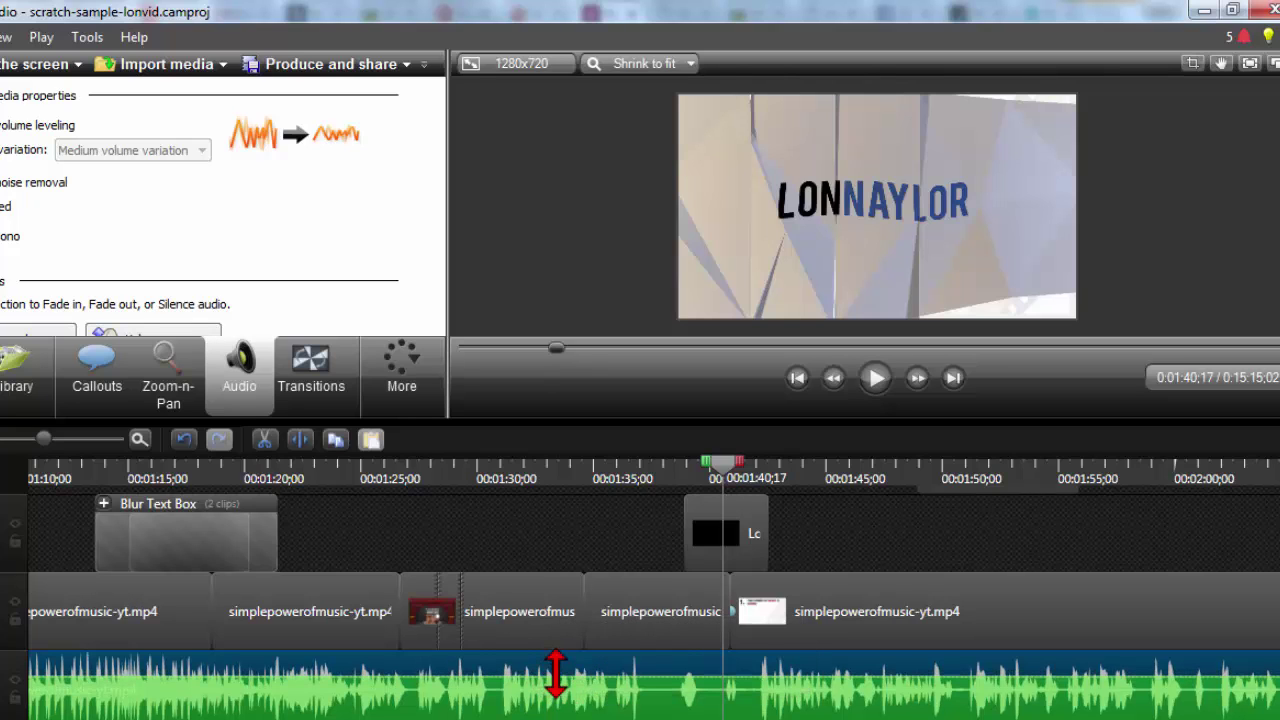
pyautogui.moveTo(556, 682)
pyautogui.mouseDown()
pyautogui.moveTo(558, 671)
pyautogui.moveTo(559, 682)
pyautogui.mouseUp()
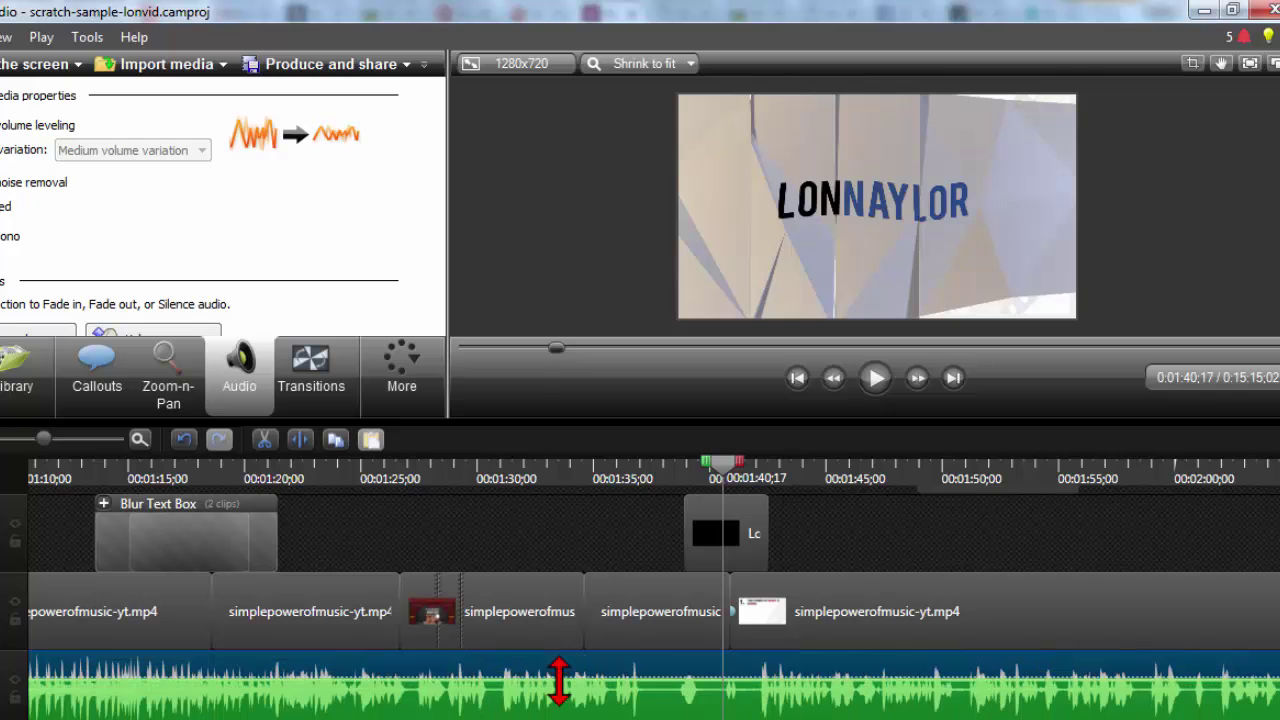
# Lower the Audio 1 clip's volume by one increment with Volume down, and raise it again with Volume up
pyautogui.click(328, 227)
pyautogui.scroll(-5, 328, 226)
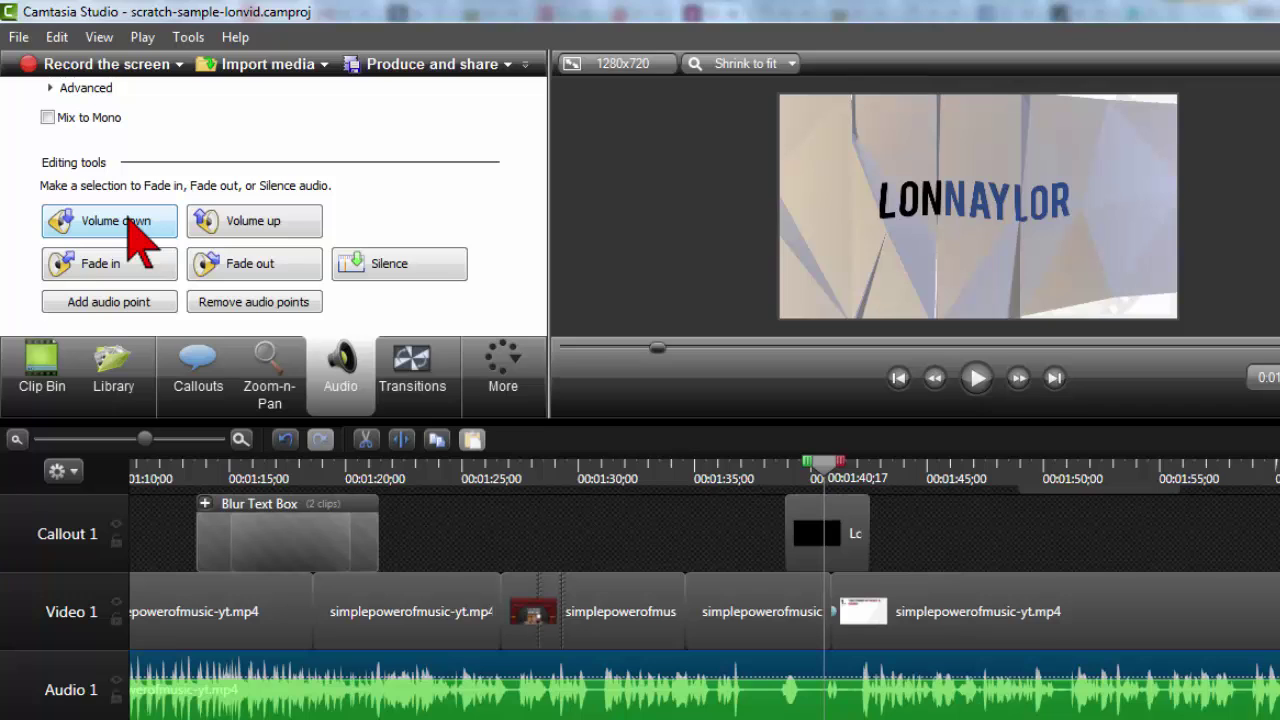
pyautogui.click(125, 215)
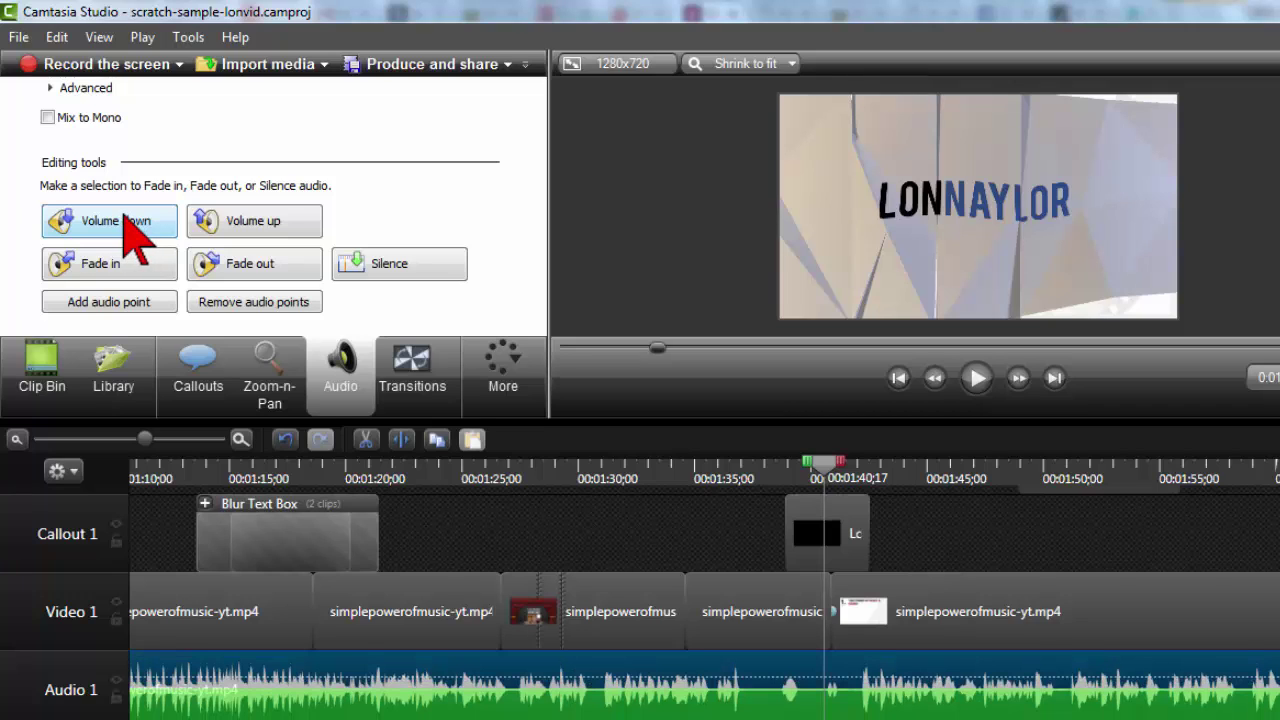
pyautogui.click(242, 221)
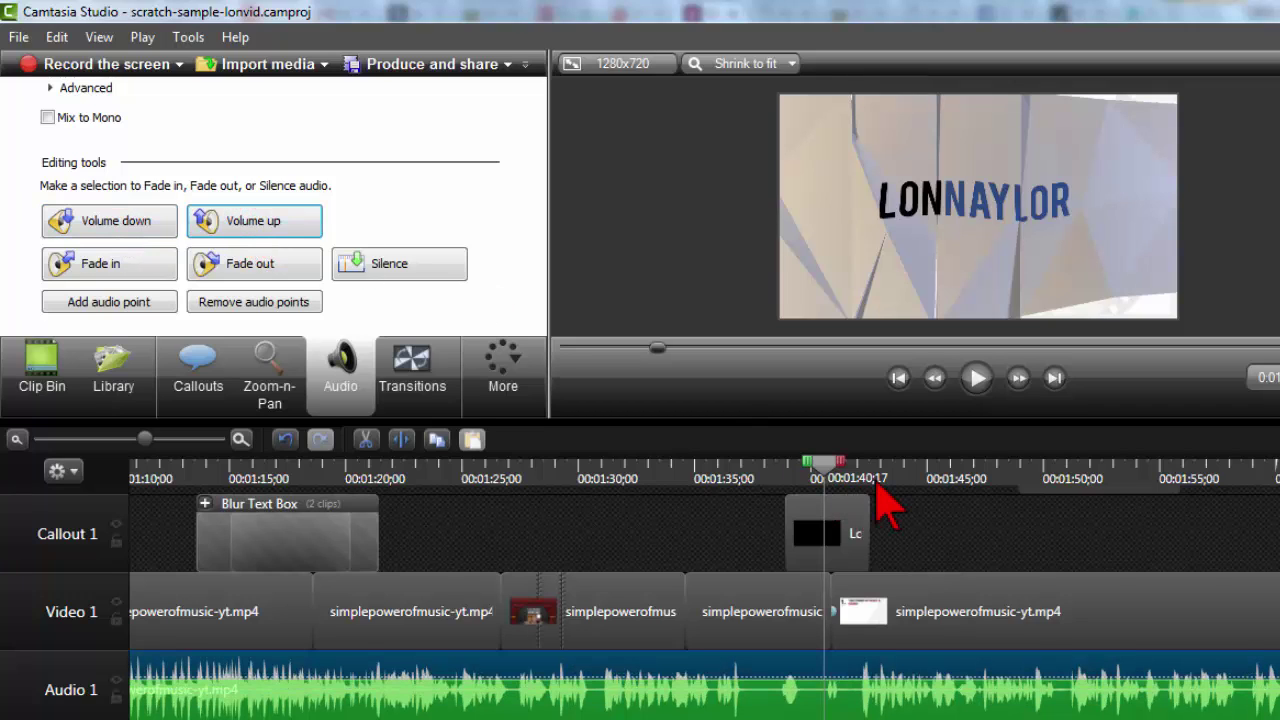
# Move the playhead to 00:01:40;27 over the Paper Unfold clip
pyautogui.moveTo(830, 470)
pyautogui.mouseDown()
pyautogui.moveTo(790, 468)
pyautogui.moveTo(840, 470)
pyautogui.mouseUp()
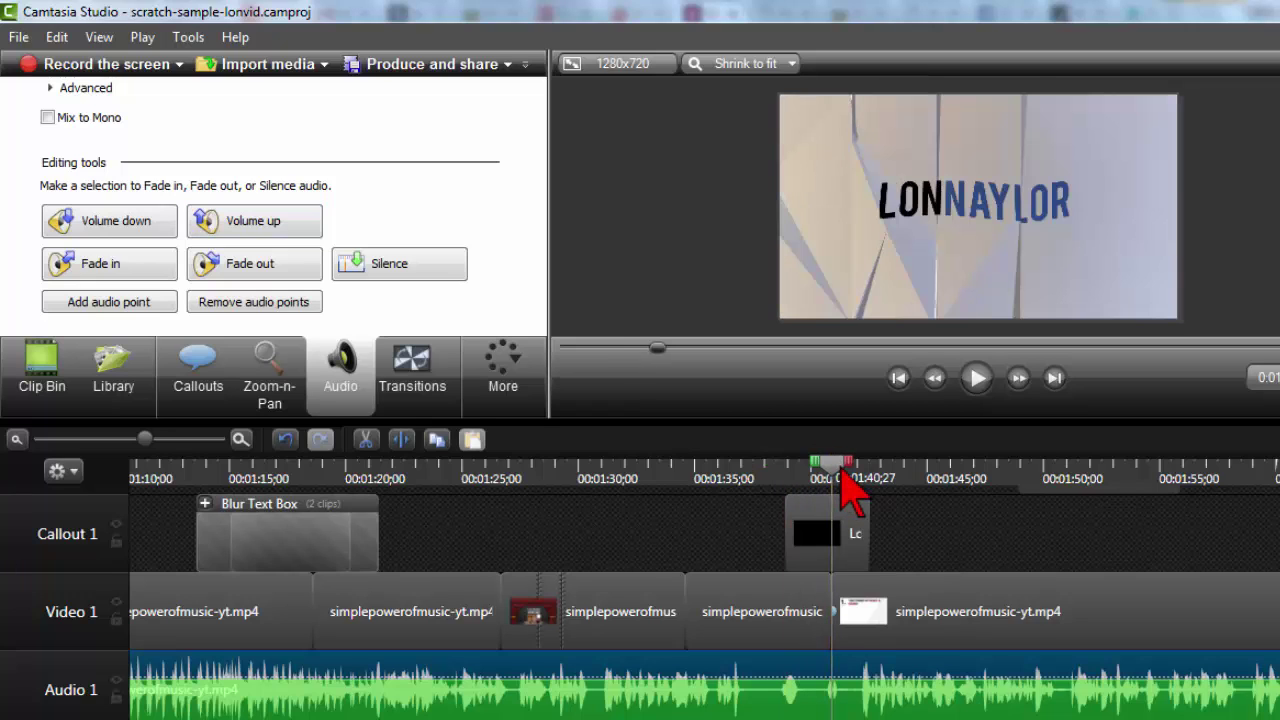